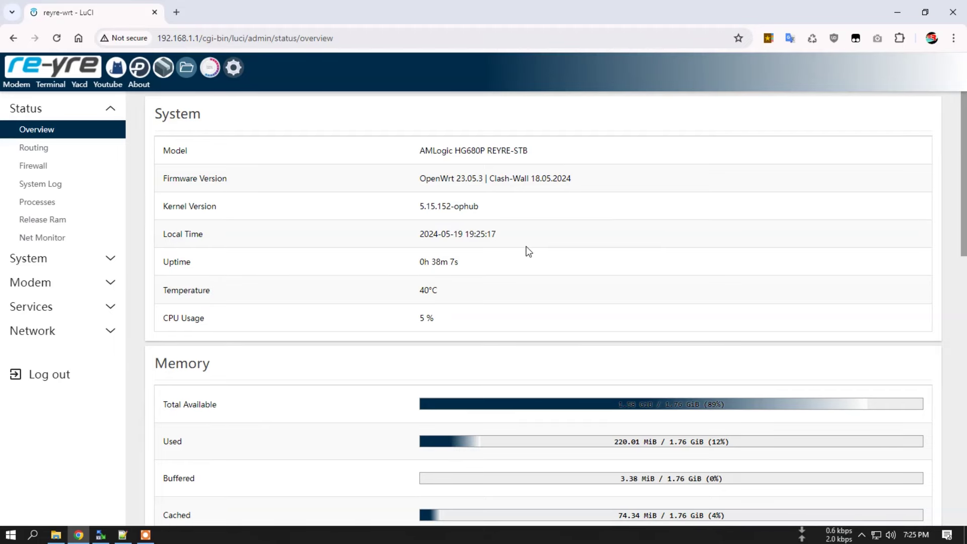
Step: Review the router's status overview, from the system and memory details to the network and active DHCP leases
{"action": "scroll", "coordinate": [528, 252], "scroll_direction": "down", "scroll_amount": 4}
{"action": "scroll", "coordinate": [529, 251], "scroll_direction": "down", "scroll_amount": 6}
{"action": "scroll", "coordinate": [528, 251], "scroll_direction": "down", "scroll_amount": 5}
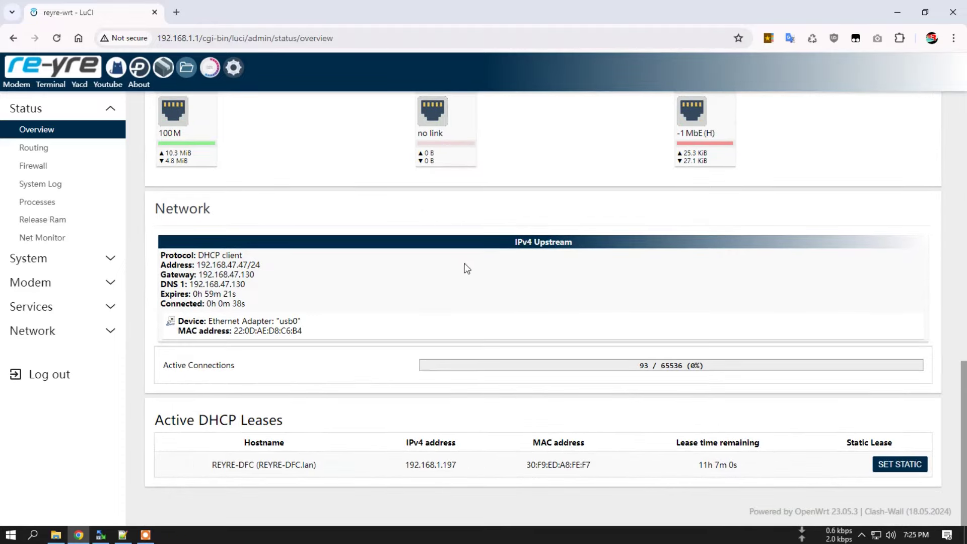
{"action": "scroll", "coordinate": [492, 264], "scroll_direction": "up", "scroll_amount": 15}
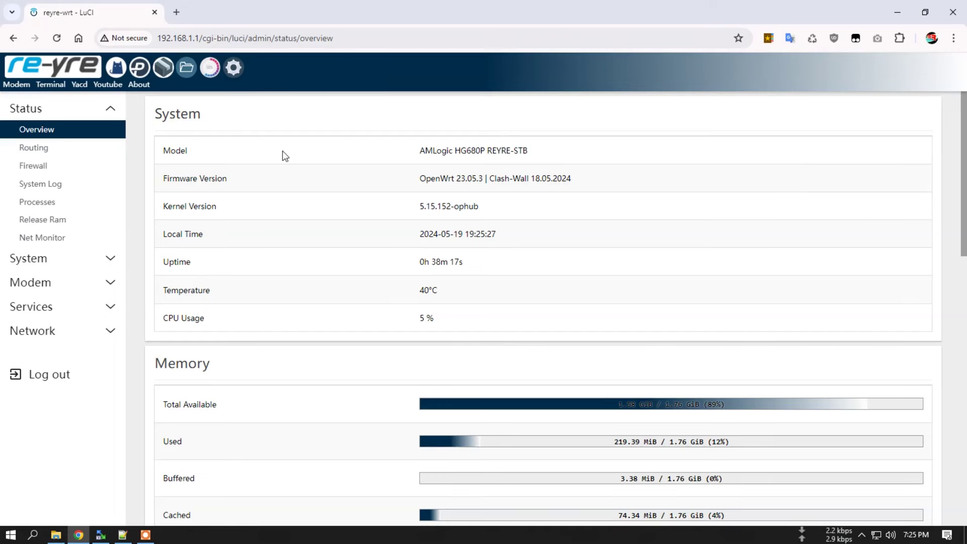
Step: Examine the router's IPv4 and IPv6 routing tables
{"action": "left_click", "coordinate": [70, 149]}
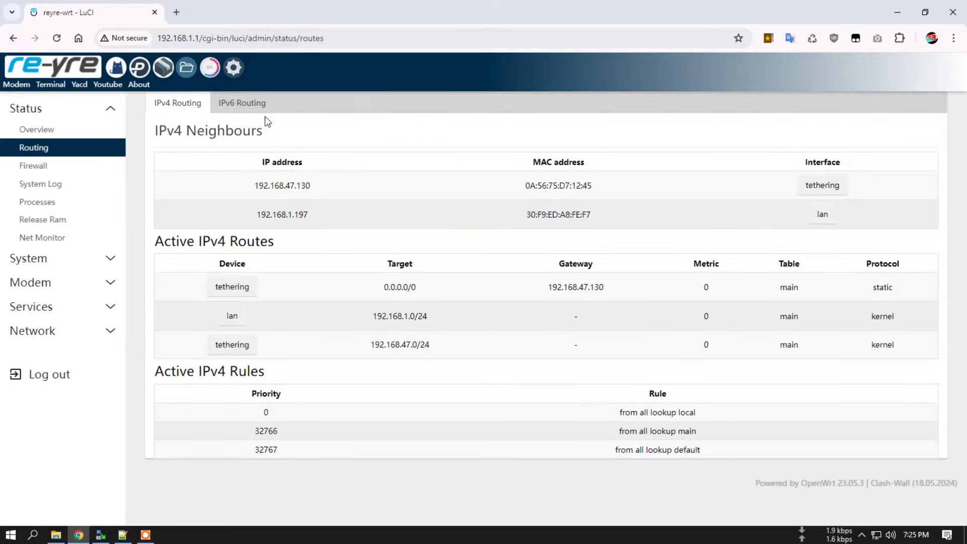
{"action": "left_click", "coordinate": [265, 112]}
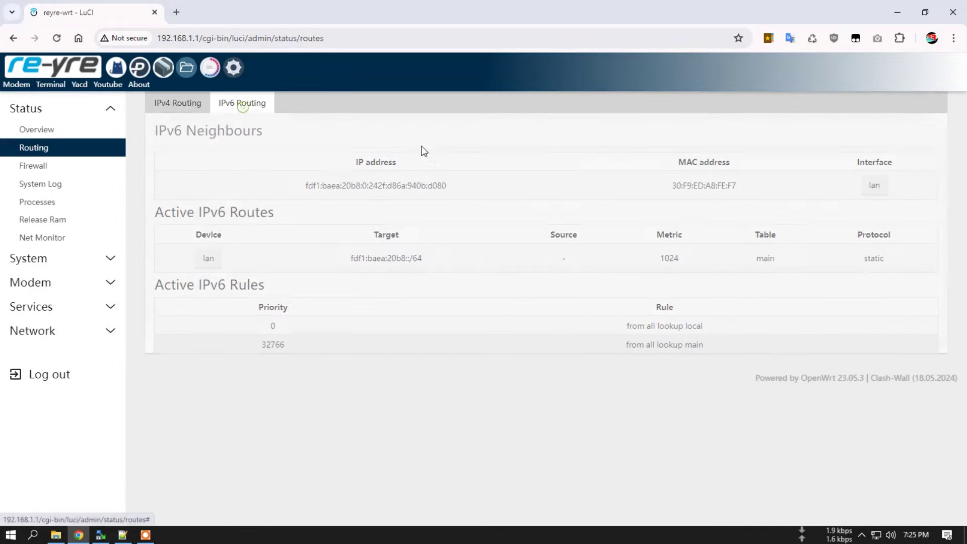
{"action": "left_click", "coordinate": [193, 104]}
Step: Examine the firewall status, looking through the traffic filter chains of the fw4 table
{"action": "left_click", "coordinate": [72, 169]}
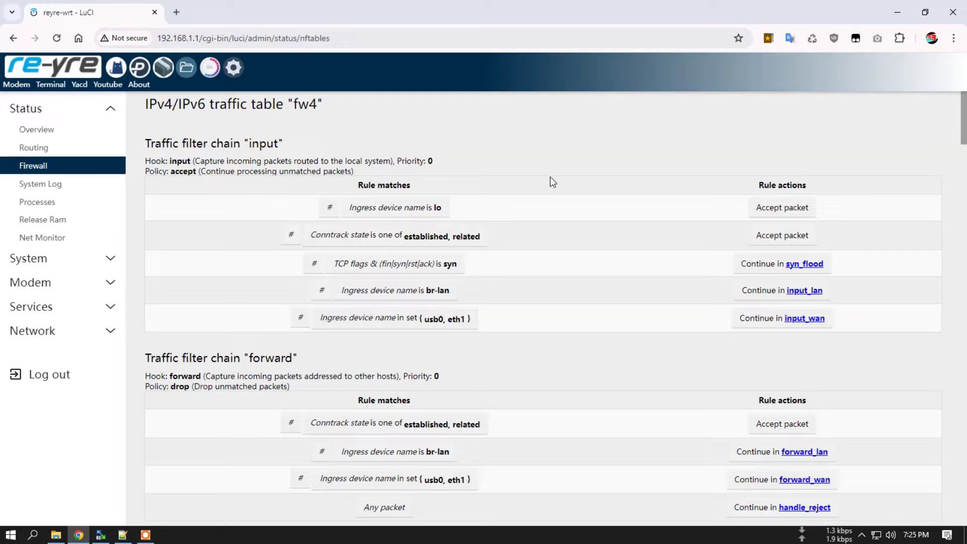
{"action": "scroll", "coordinate": [553, 180], "scroll_direction": "down", "scroll_amount": 20}
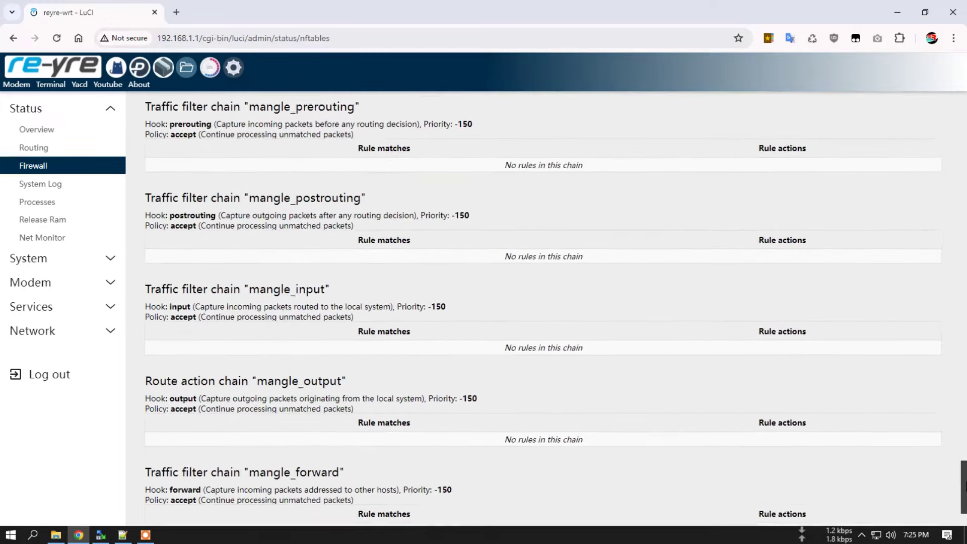
{"action": "key", "text": "Home"}
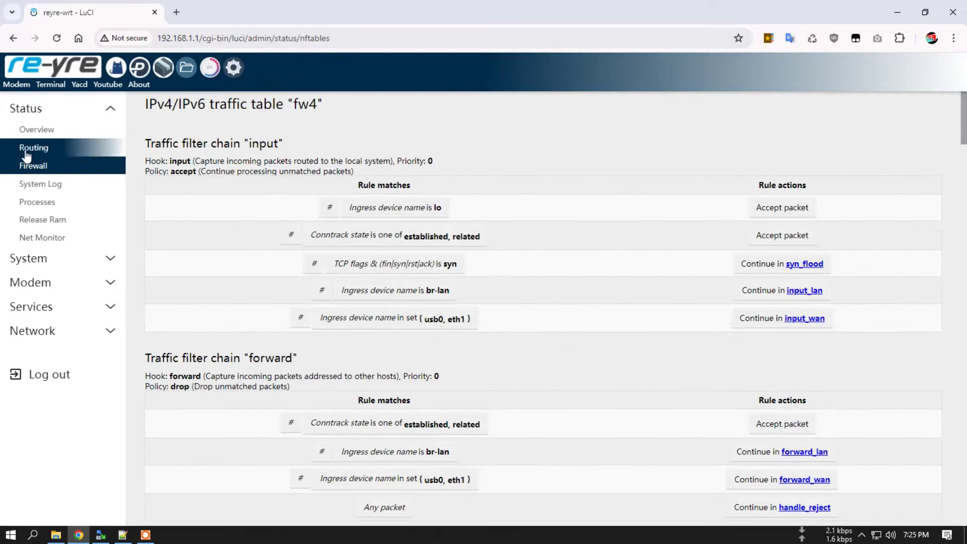
Step: Examine the system log and the kernel log, including the most recent entries at the end of each
{"action": "left_click", "coordinate": [38, 184]}
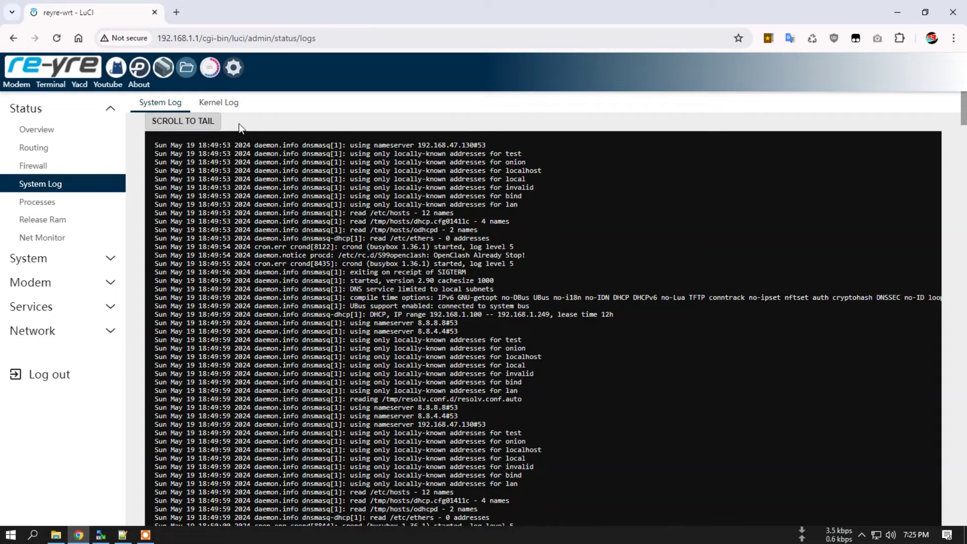
{"action": "left_click", "coordinate": [191, 122]}
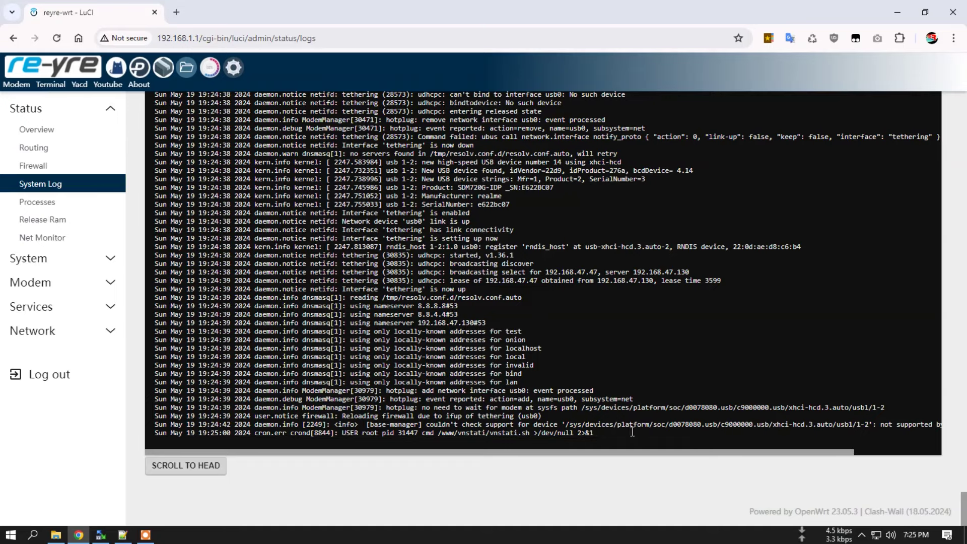
{"action": "left_click", "coordinate": [217, 468]}
{"action": "left_click", "coordinate": [231, 106]}
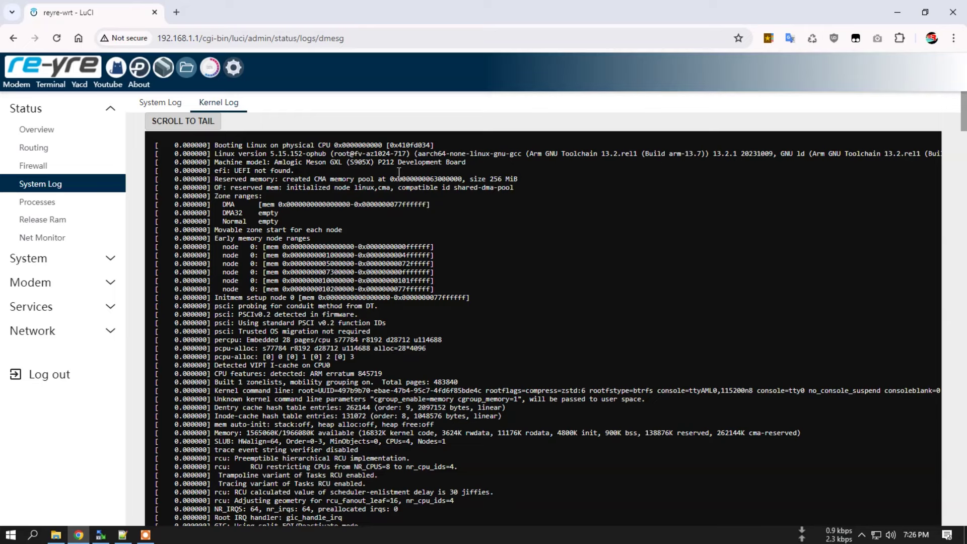
{"action": "left_click", "coordinate": [202, 123]}
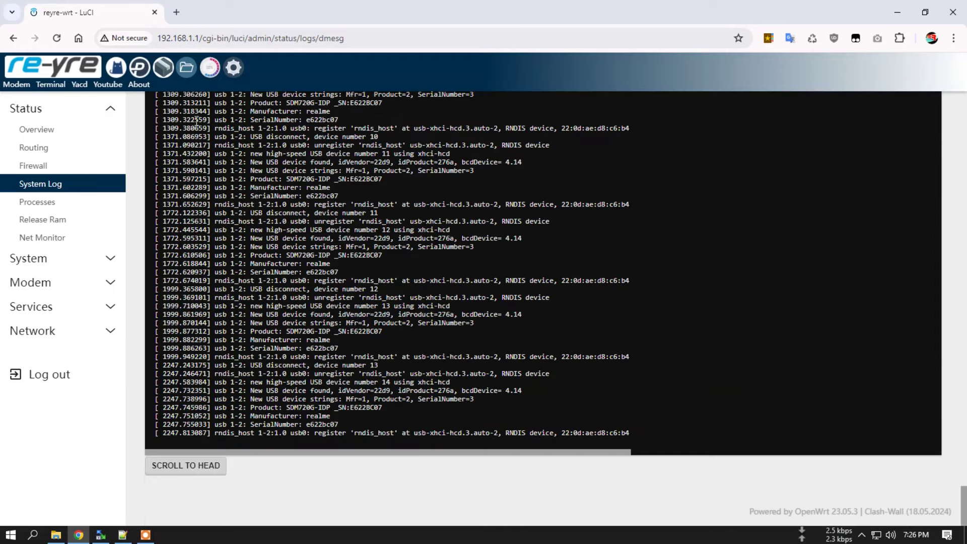
Step: Look through the list of running processes and release the router's RAM
{"action": "left_click", "coordinate": [60, 200]}
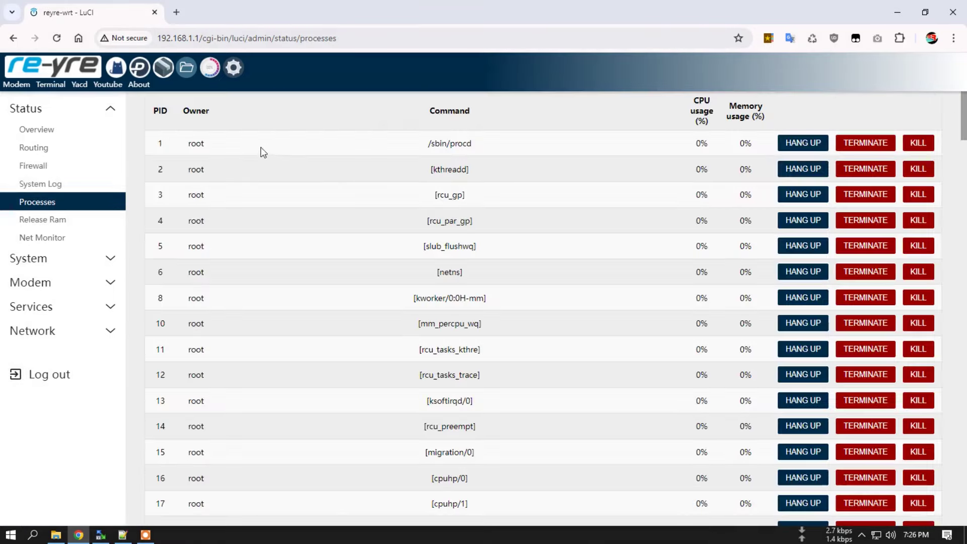
{"action": "left_click_drag", "start_coordinate": [963, 121], "coordinate": [964, 501]}
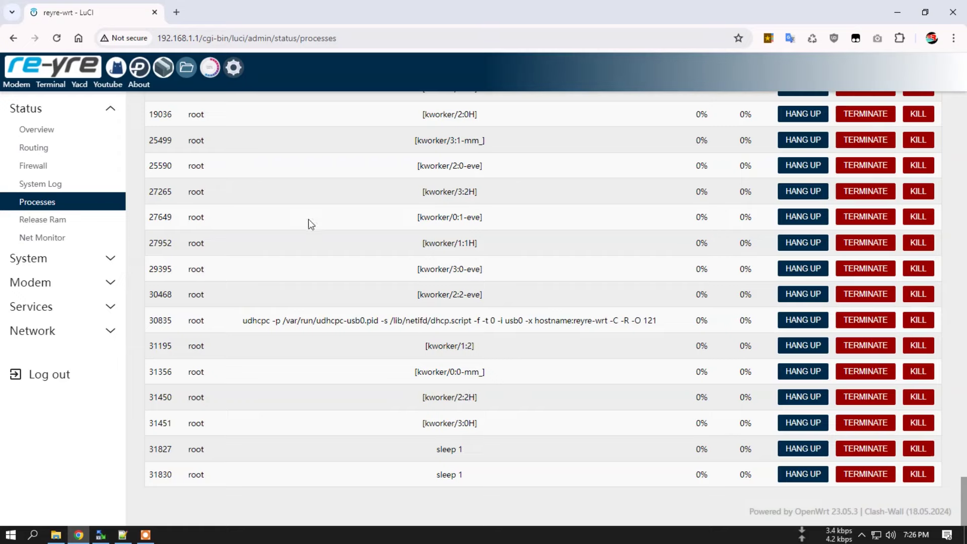
{"action": "left_click", "coordinate": [63, 220]}
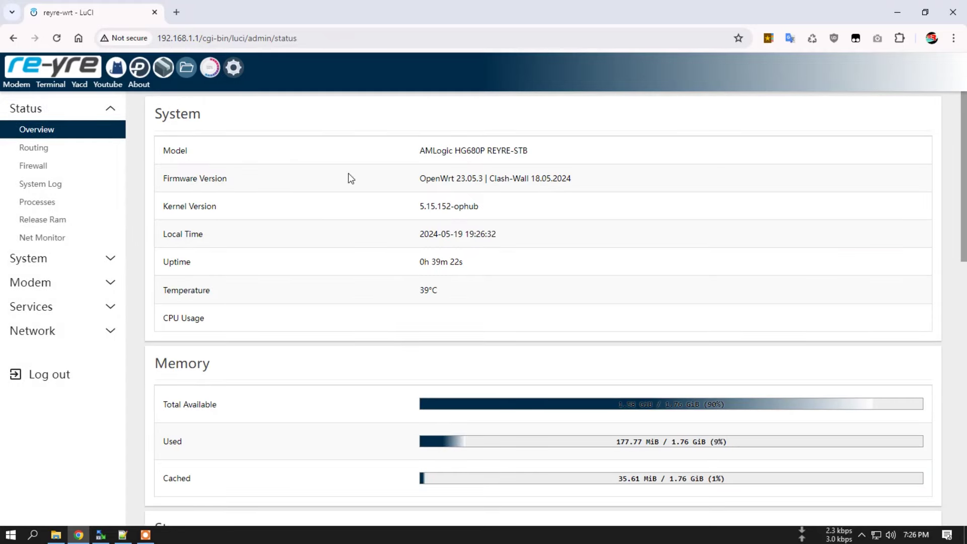
Step: Check the live traffic gauges in Net Monitor and the list of active connections
{"action": "left_click", "coordinate": [58, 240]}
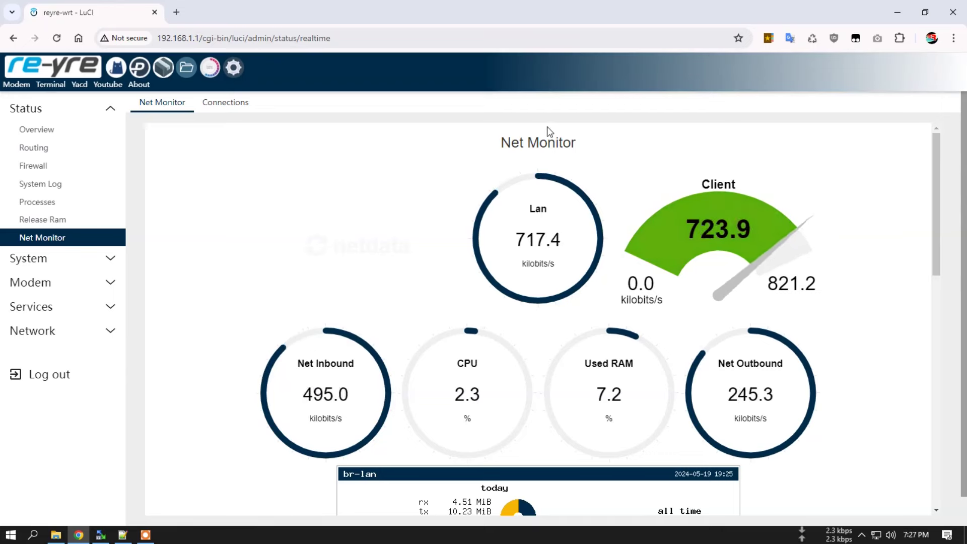
{"action": "scroll", "coordinate": [543, 201], "scroll_direction": "down", "scroll_amount": 1}
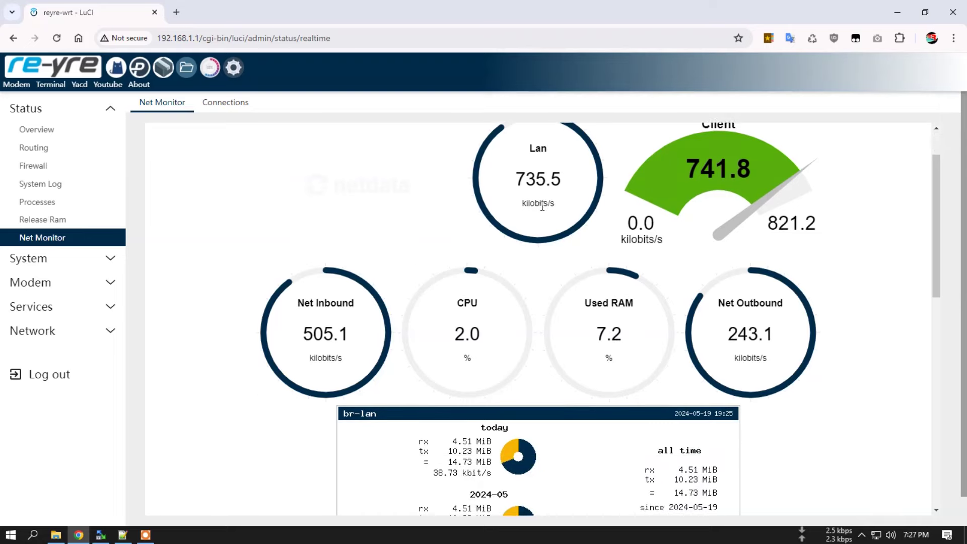
{"action": "scroll", "coordinate": [518, 198], "scroll_direction": "up", "scroll_amount": 1}
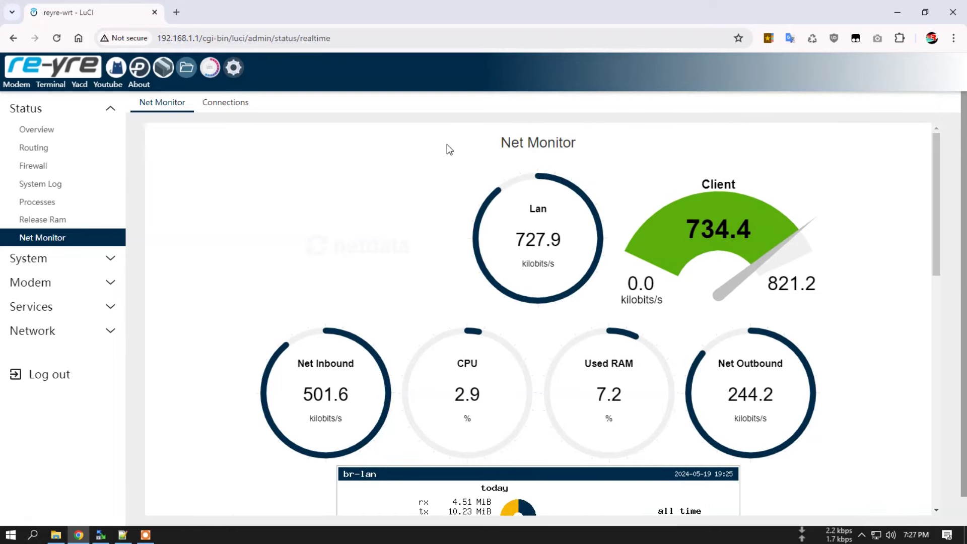
{"action": "left_click", "coordinate": [212, 107]}
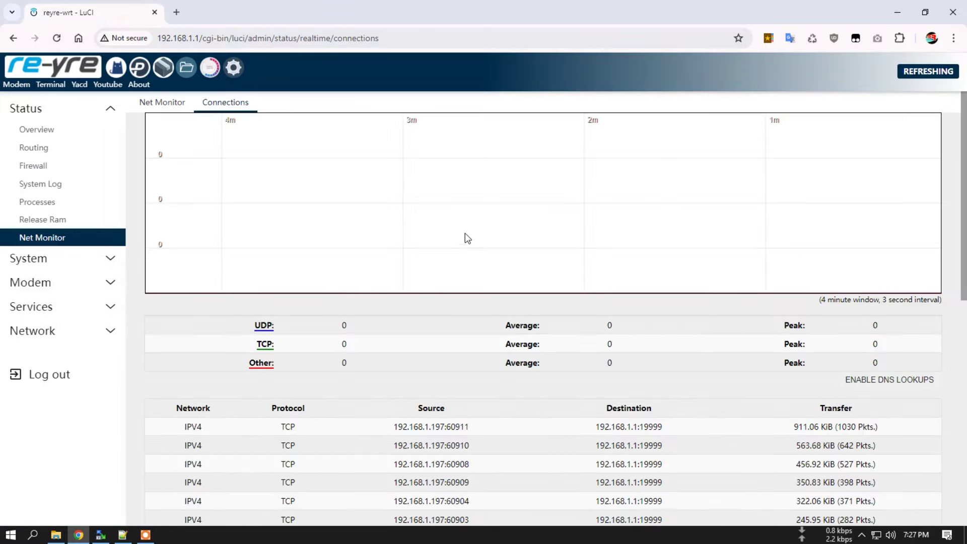
Step: Synchronize the router's local time with the browser in the general system properties
{"action": "left_click", "coordinate": [73, 261]}
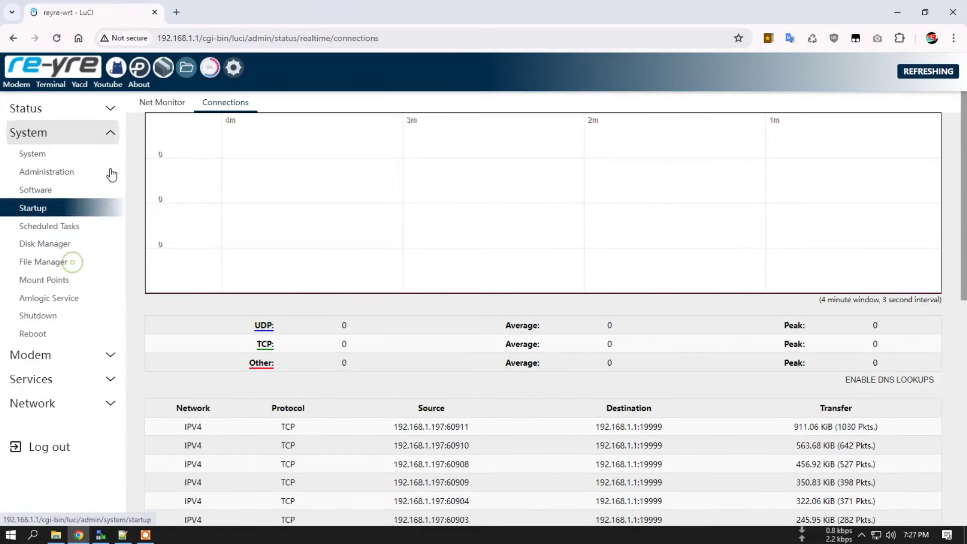
{"action": "left_click", "coordinate": [80, 150]}
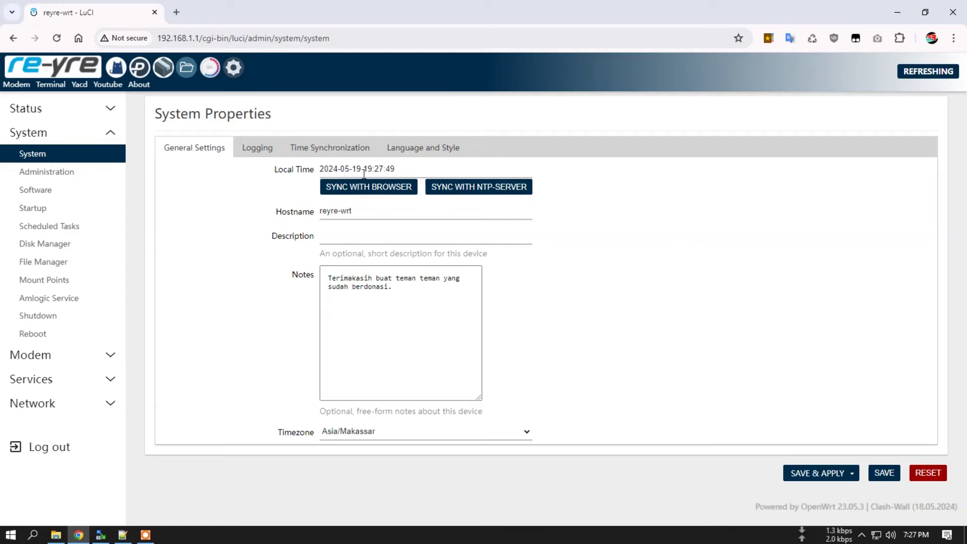
{"action": "left_click", "coordinate": [370, 187]}
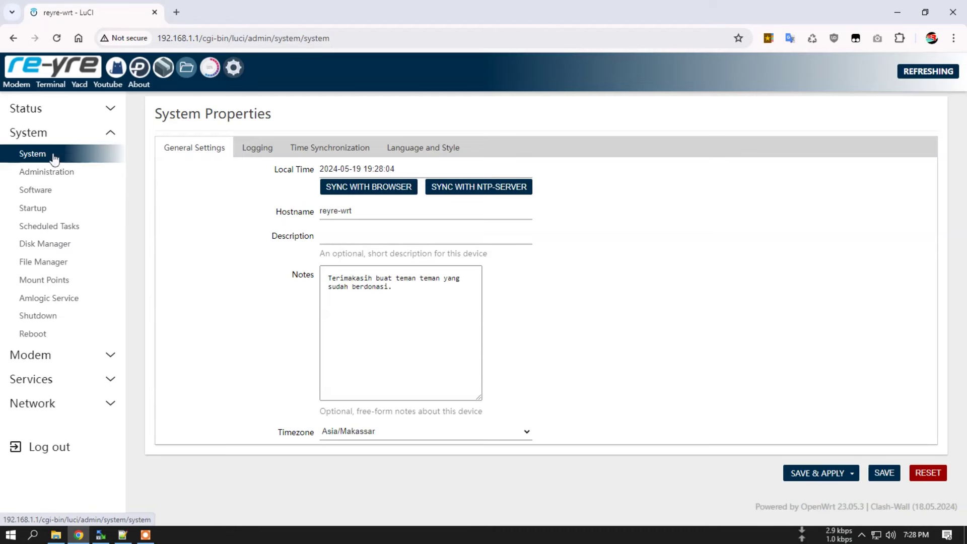
Step: Examine the local startup script, highlighting the sleep 20 delay, the Auto-Times-OpenWrt command and its google.com argument
{"action": "left_click", "coordinate": [31, 208]}
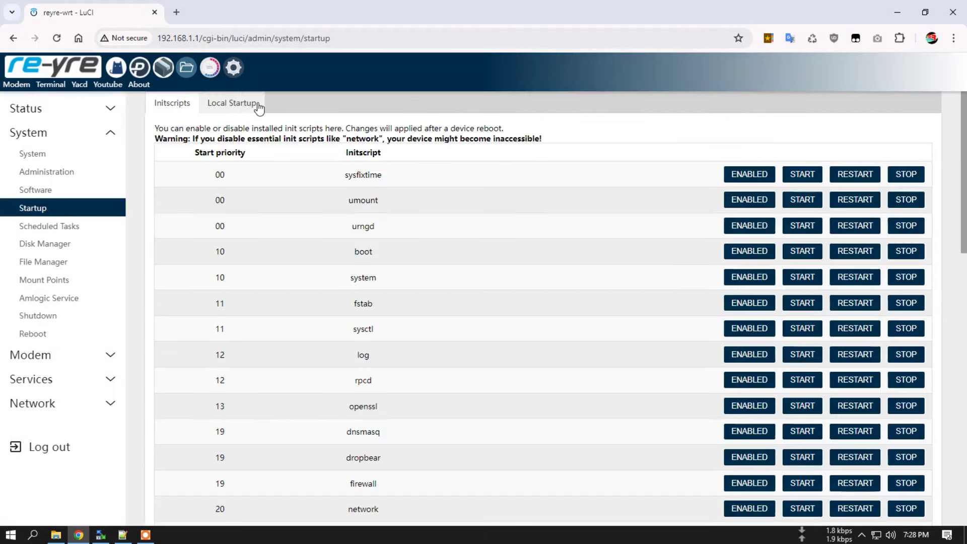
{"action": "left_click", "coordinate": [258, 107]}
{"action": "left_click_drag", "start_coordinate": [156, 175], "coordinate": [192, 175]}
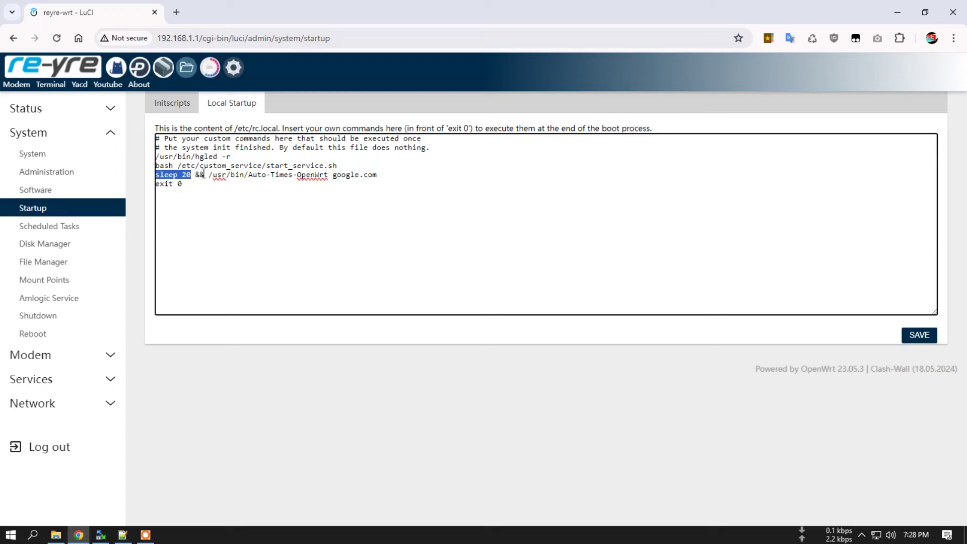
{"action": "left_click", "coordinate": [333, 176]}
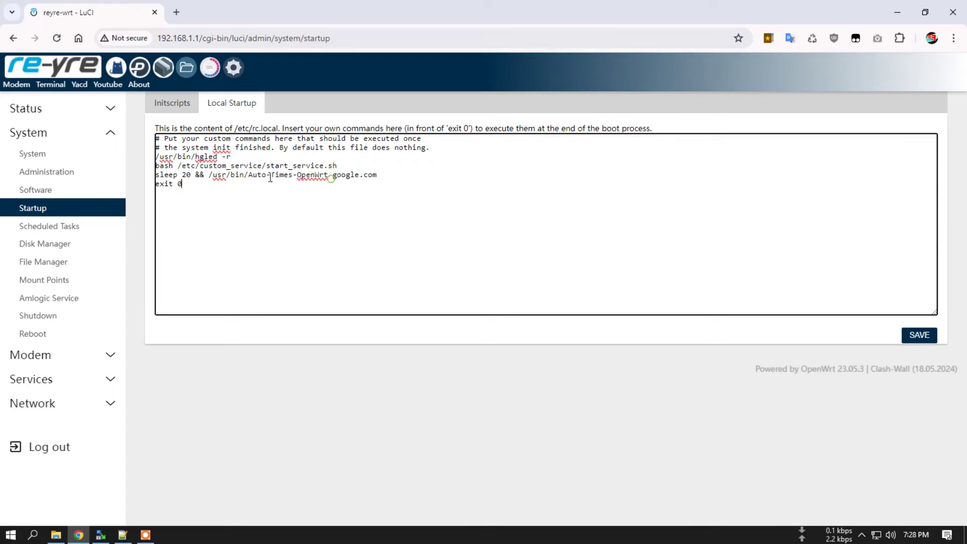
{"action": "left_click_drag", "start_coordinate": [208, 174], "coordinate": [378, 175]}
{"action": "left_click", "coordinate": [359, 188]}
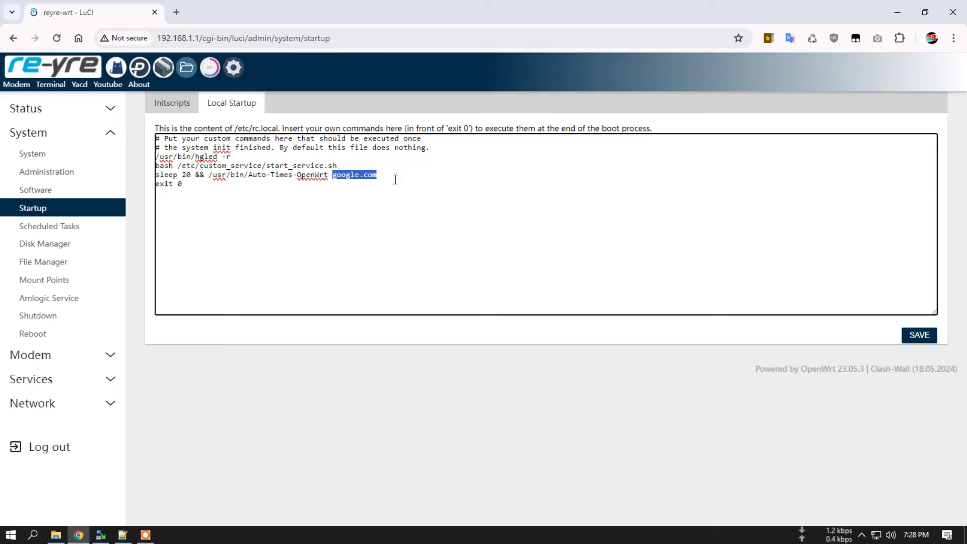
{"action": "left_click", "coordinate": [336, 174]}
{"action": "left_click_drag", "start_coordinate": [335, 175], "coordinate": [383, 177]}
{"action": "left_click", "coordinate": [394, 175]}
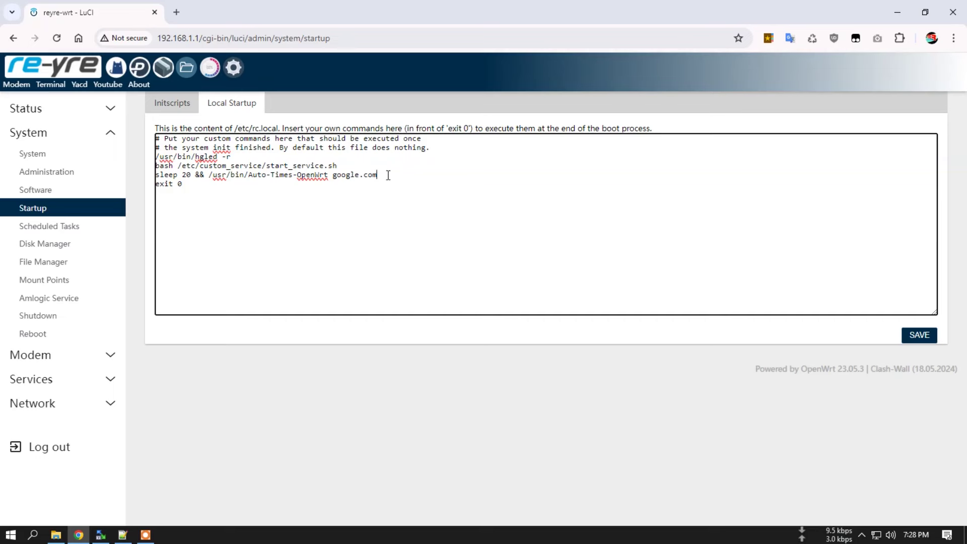
Step: Copy the command "/usr/bin/Auto-Times-OpenWrt google.com" from the local startup script
{"action": "left_click_drag", "start_coordinate": [207, 175], "coordinate": [380, 177]}
{"action": "right_click", "coordinate": [353, 180]}
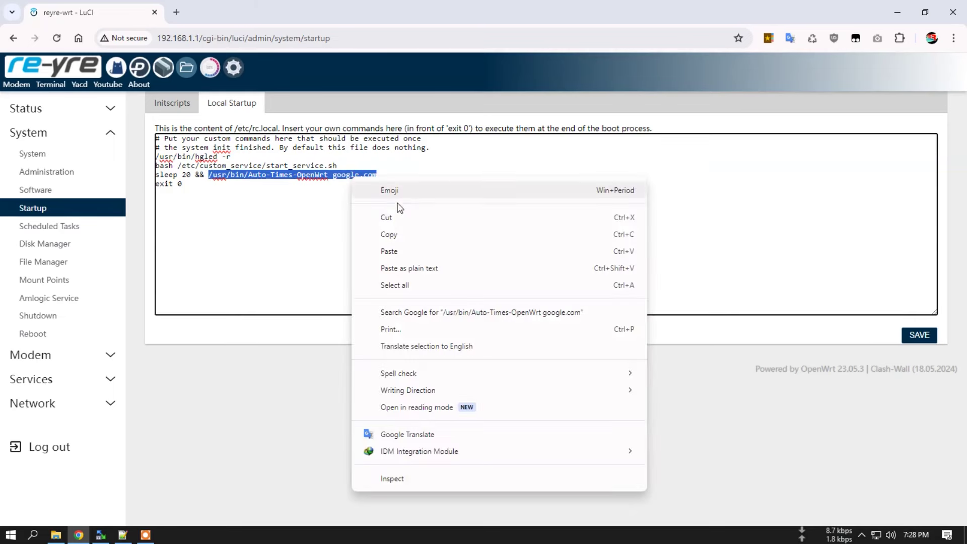
{"action": "left_click", "coordinate": [399, 235]}
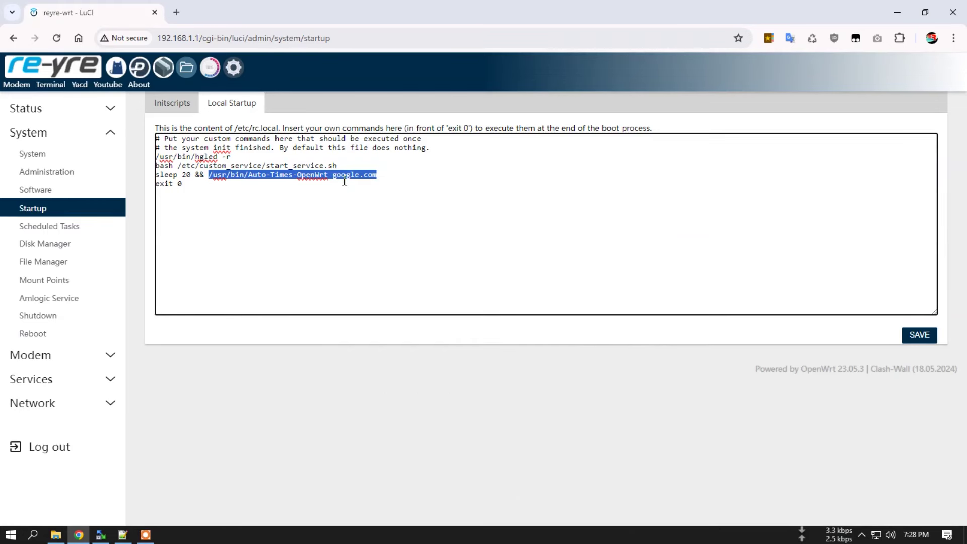
Step: Open the router's Terminal page in a new browser tab and run the copied command "/usr/bin/Auto-Times-OpenWrt google.com"
{"action": "right_click", "coordinate": [73, 86]}
{"action": "left_click", "coordinate": [84, 95]}
{"action": "left_click", "coordinate": [215, 15]}
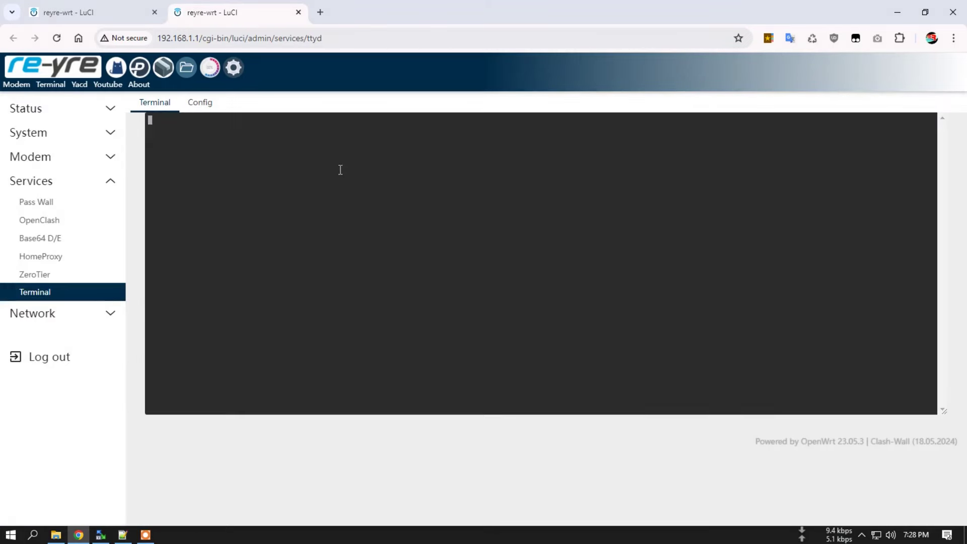
{"action": "right_click", "coordinate": [266, 259]}
{"action": "left_click", "coordinate": [316, 378]}
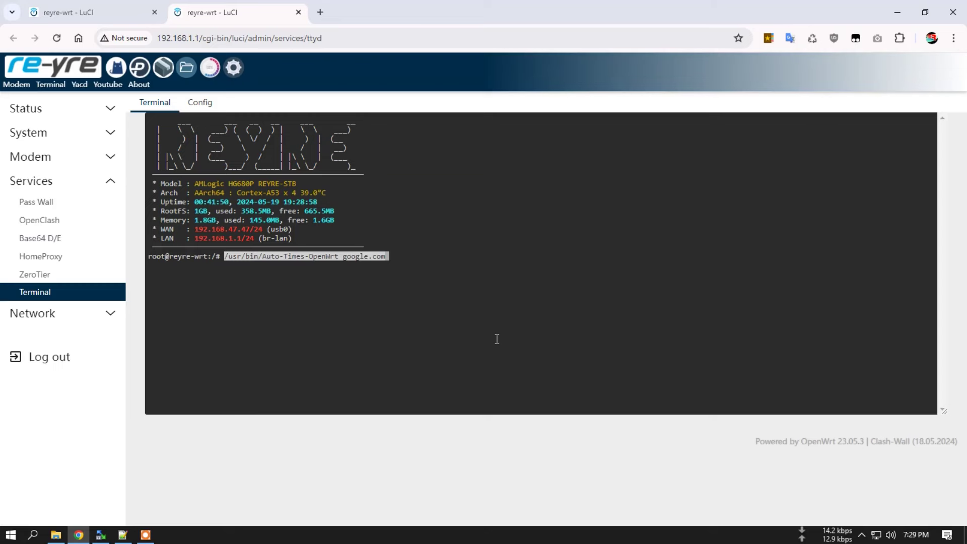
{"action": "key", "text": "Return"}
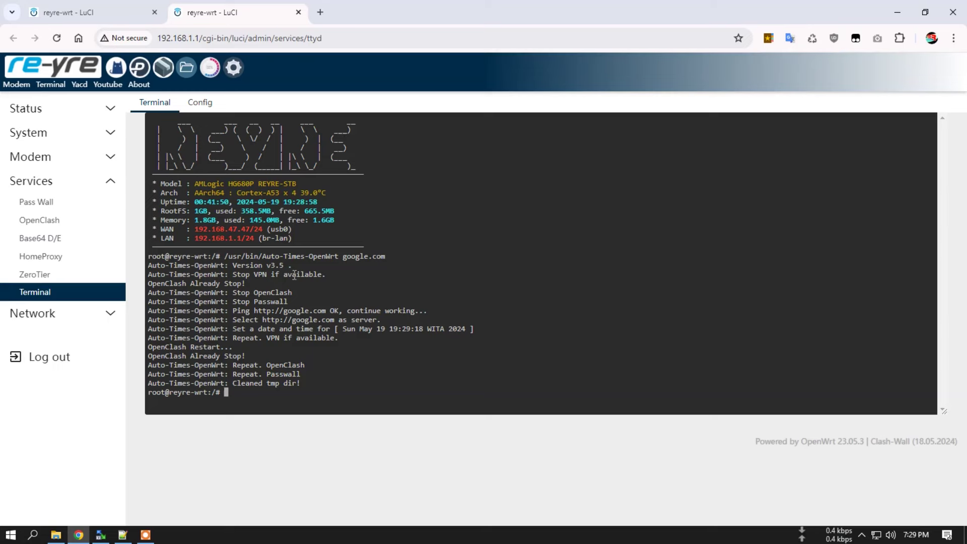
Step: Return to System Properties in the first browser tab and review the local time, logging and time synchronization settings
{"action": "left_click", "coordinate": [40, 133]}
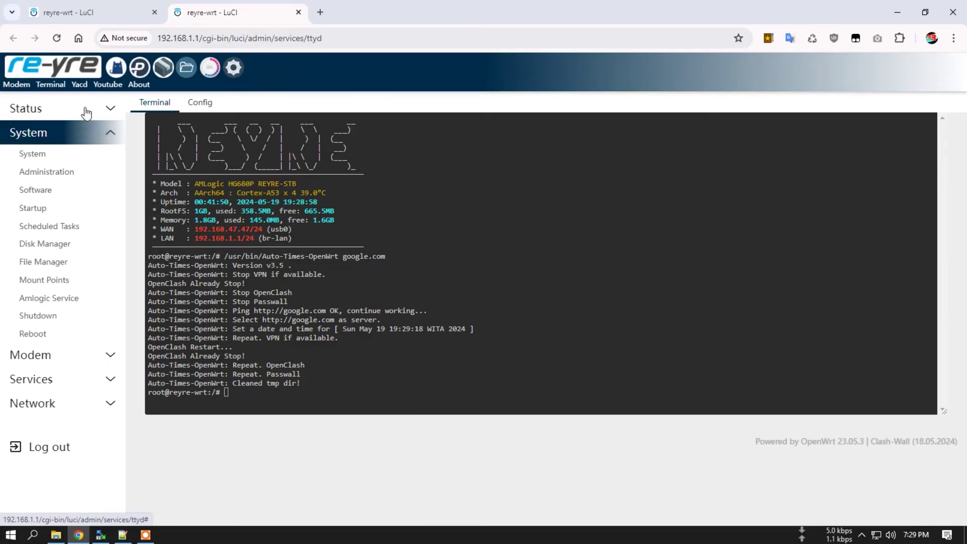
{"action": "left_click", "coordinate": [88, 11]}
{"action": "left_click", "coordinate": [58, 156]}
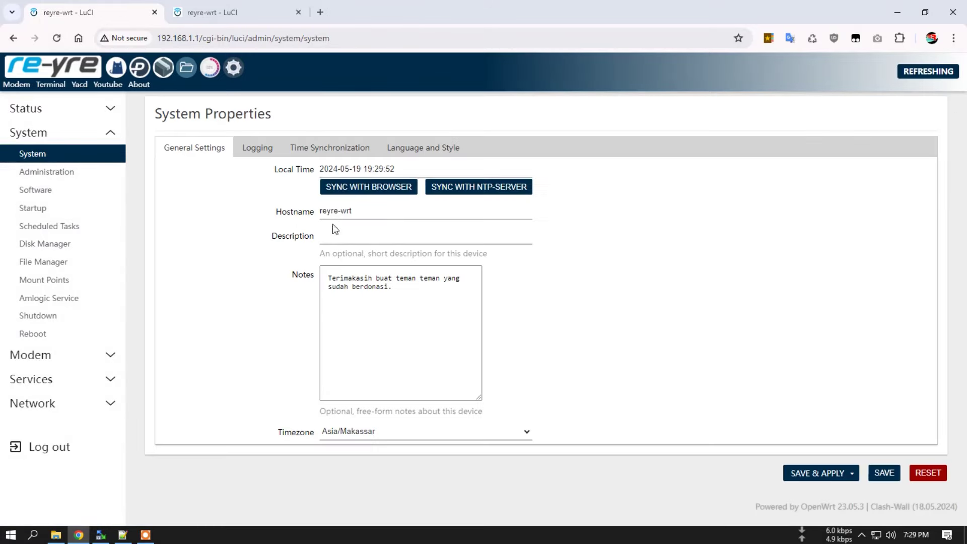
{"action": "left_click", "coordinate": [258, 147]}
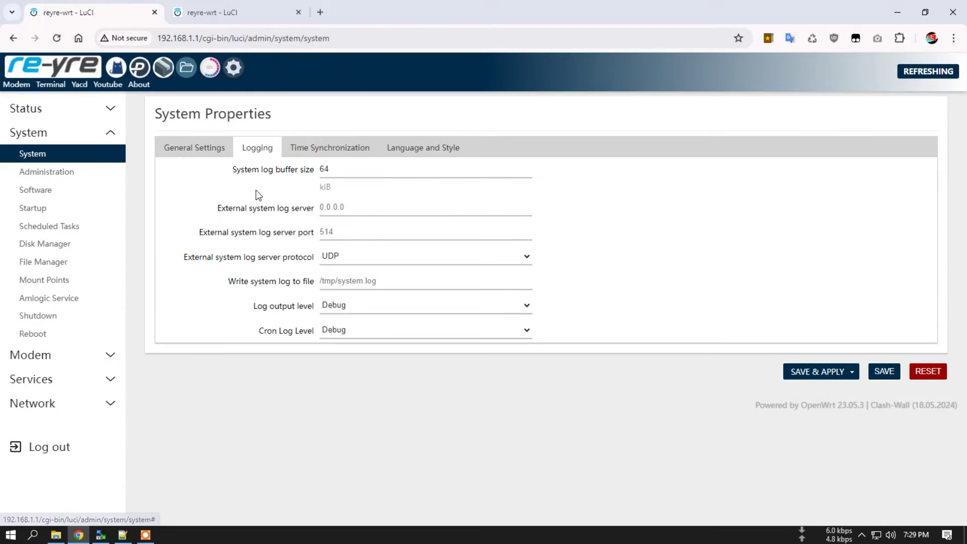
{"action": "left_click", "coordinate": [331, 152]}
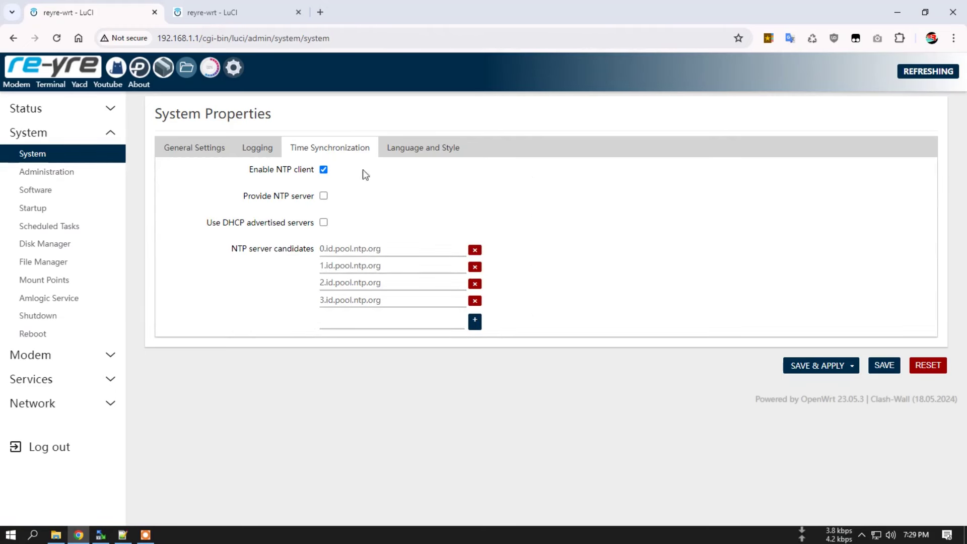
Step: Review the Language and Style settings and the Administration pages for router password, SSH access, SSH keys and HTTP(S) access
{"action": "left_click", "coordinate": [439, 151]}
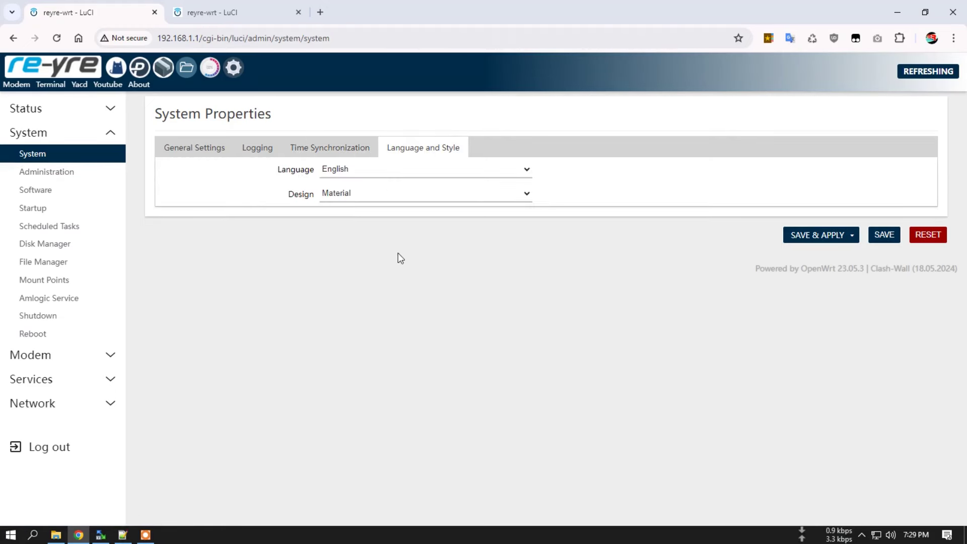
{"action": "left_click", "coordinate": [56, 173]}
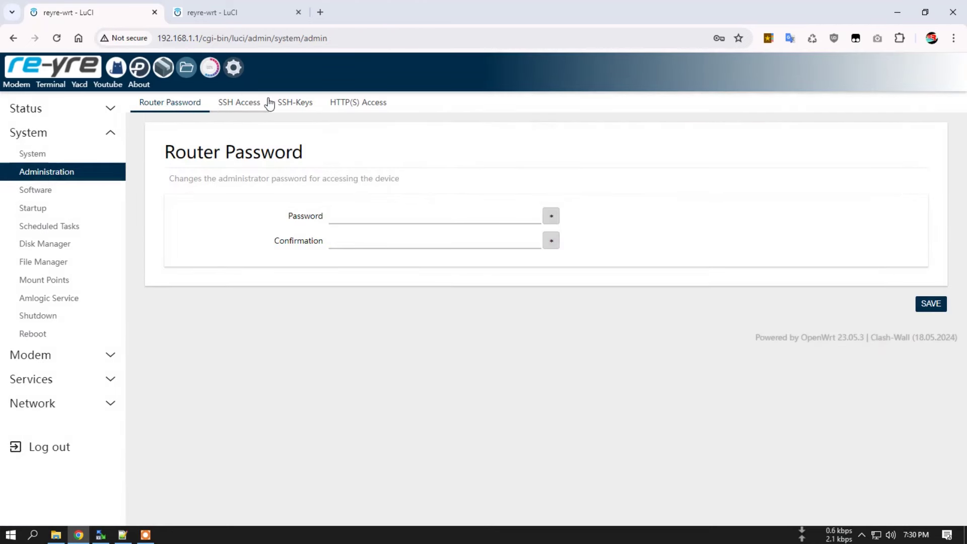
{"action": "left_click", "coordinate": [252, 103]}
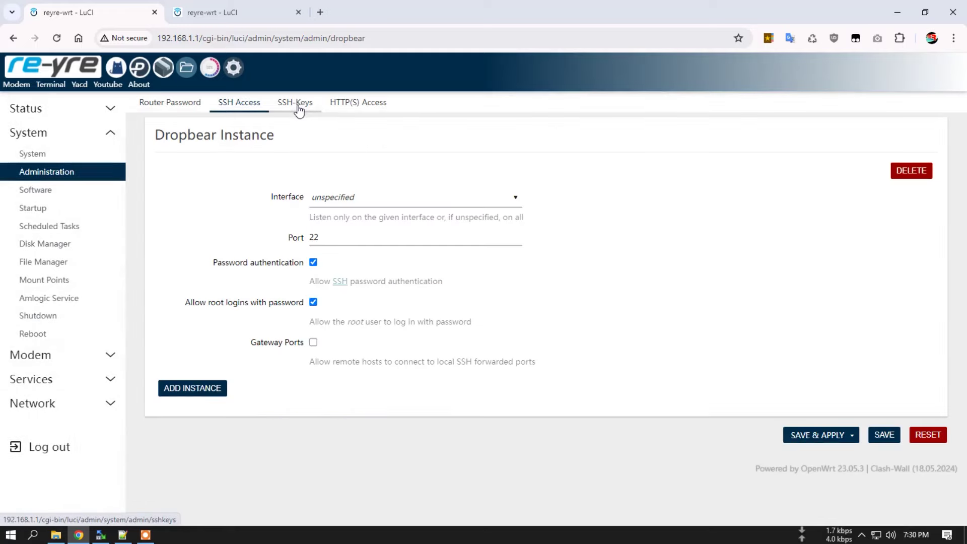
{"action": "left_click", "coordinate": [297, 104]}
{"action": "left_click", "coordinate": [359, 104]}
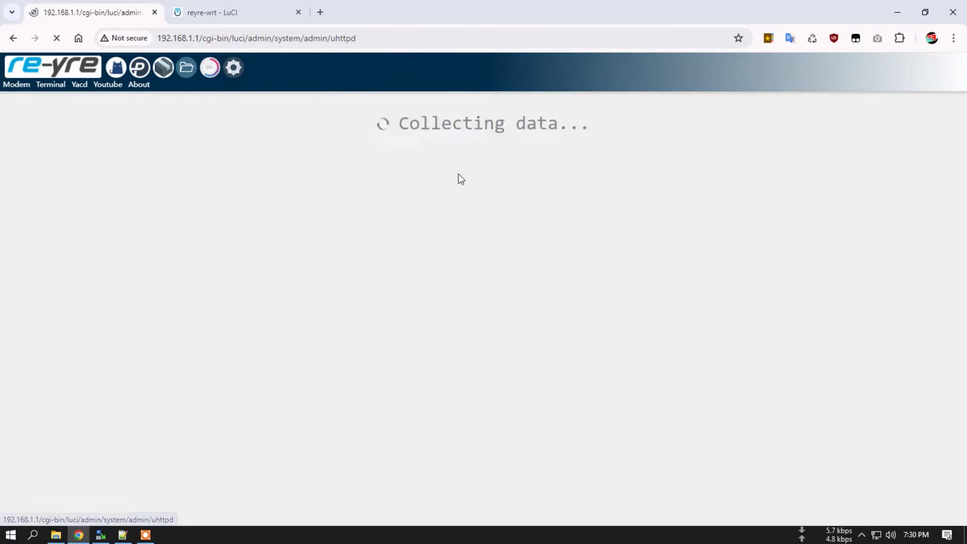
Step: View the Software package management page and the local startup script on the Startup page
{"action": "left_click", "coordinate": [40, 192]}
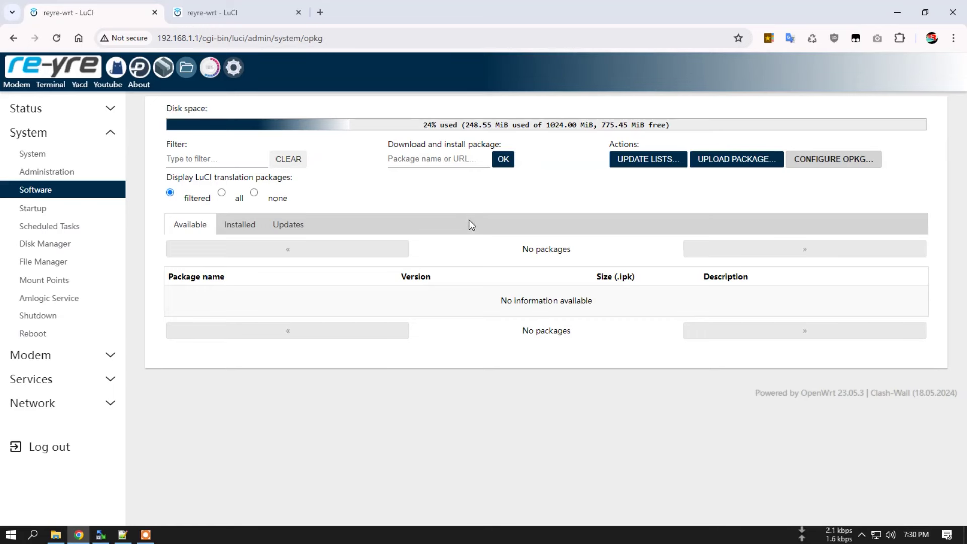
{"action": "left_click", "coordinate": [35, 208]}
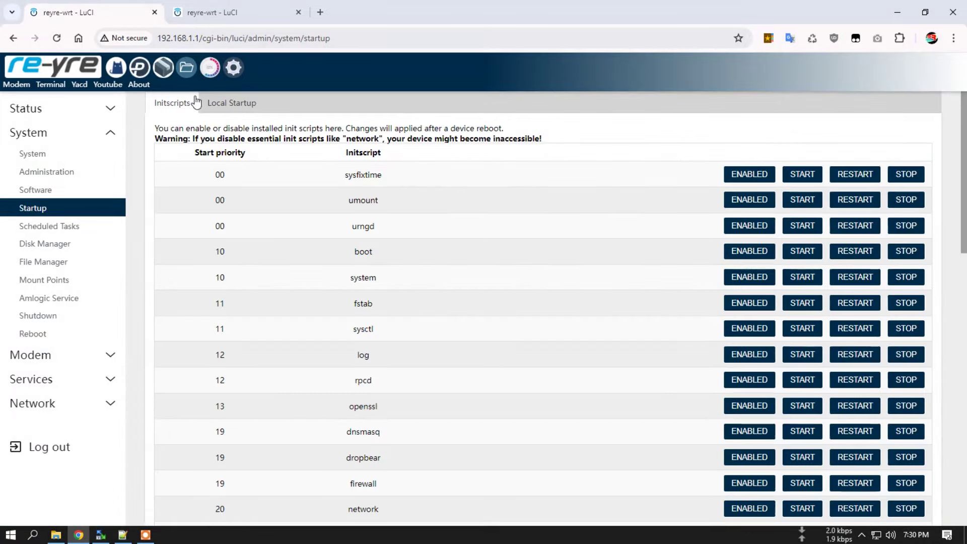
{"action": "left_click", "coordinate": [252, 104]}
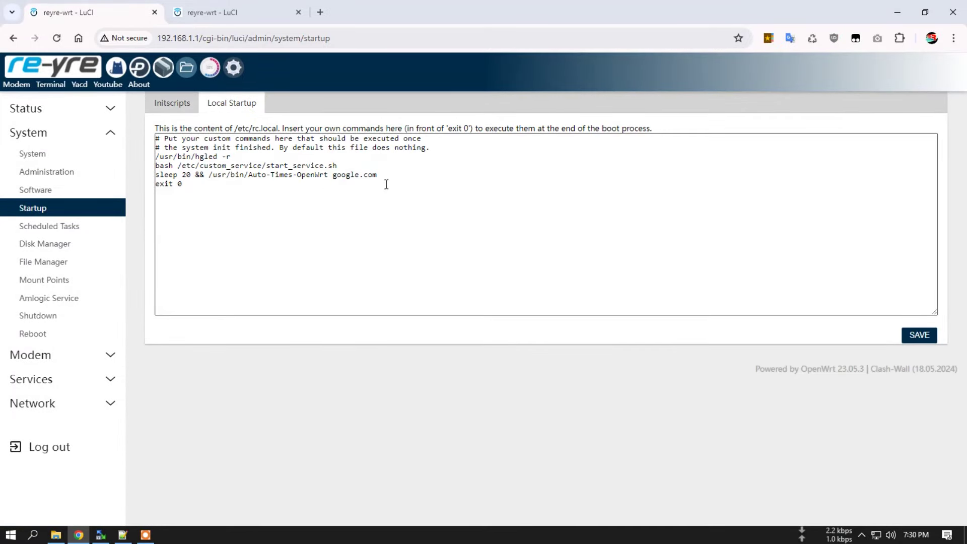
Step: Examine the full initscripts list, checking which services are enabled or disabled, including the led script
{"action": "left_click", "coordinate": [173, 103]}
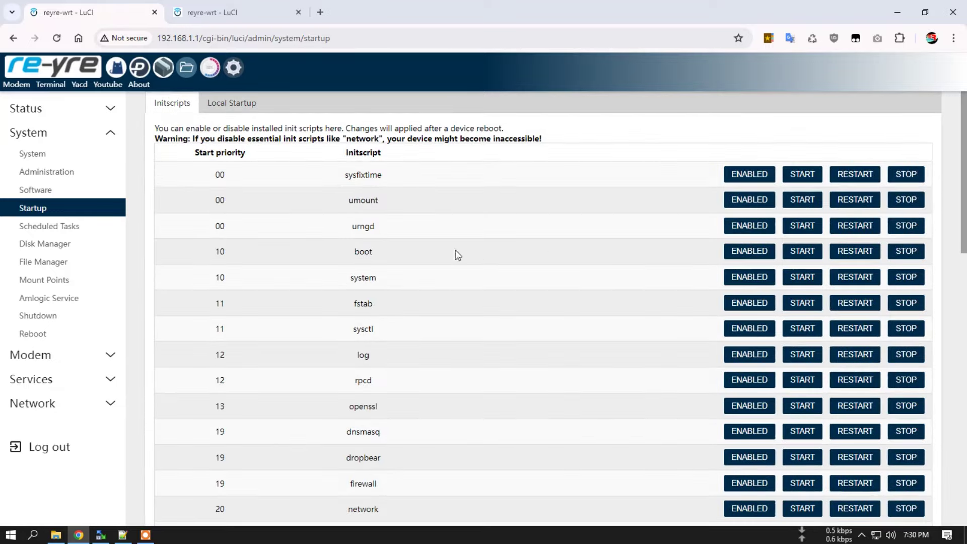
{"action": "scroll", "coordinate": [540, 250], "scroll_direction": "down", "scroll_amount": 7}
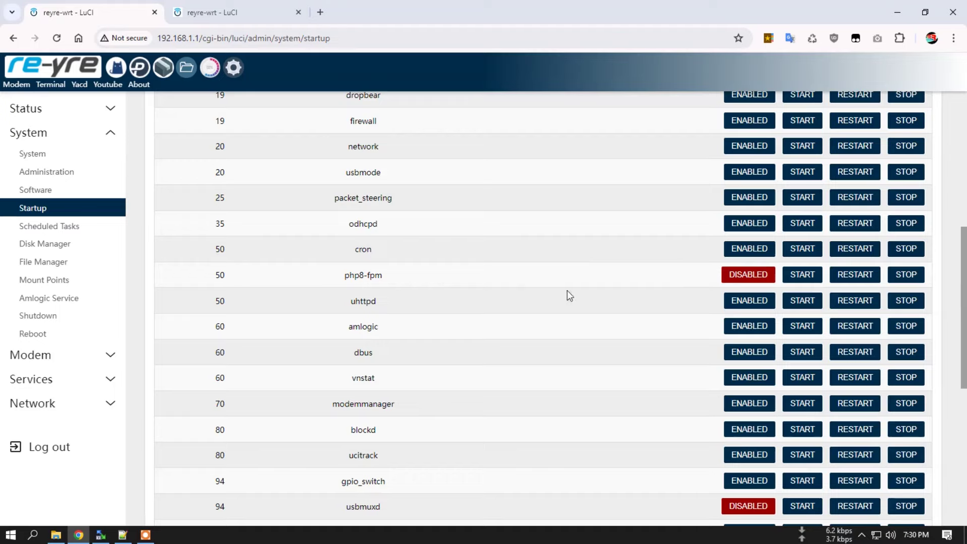
{"action": "scroll", "coordinate": [568, 296], "scroll_direction": "down", "scroll_amount": 2}
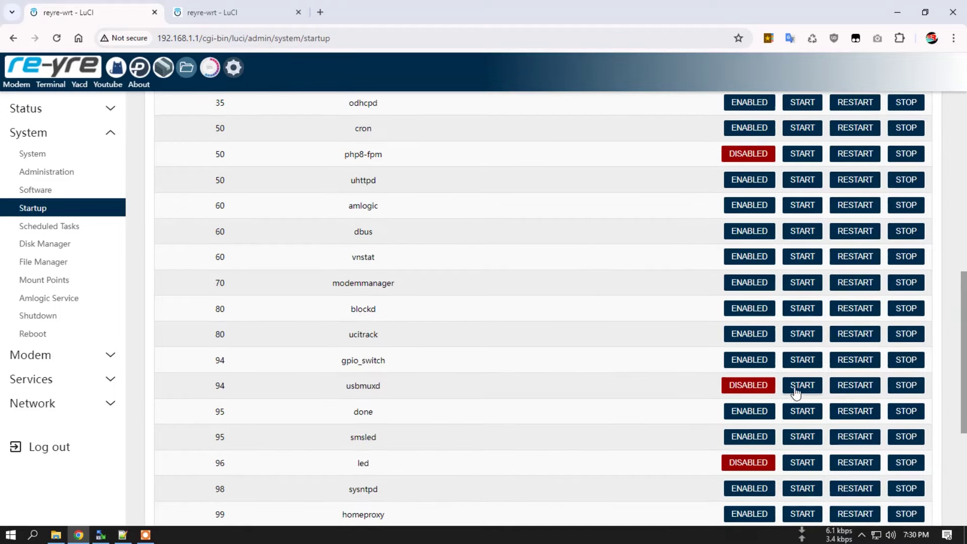
{"action": "scroll", "coordinate": [693, 388], "scroll_direction": "down", "scroll_amount": 2}
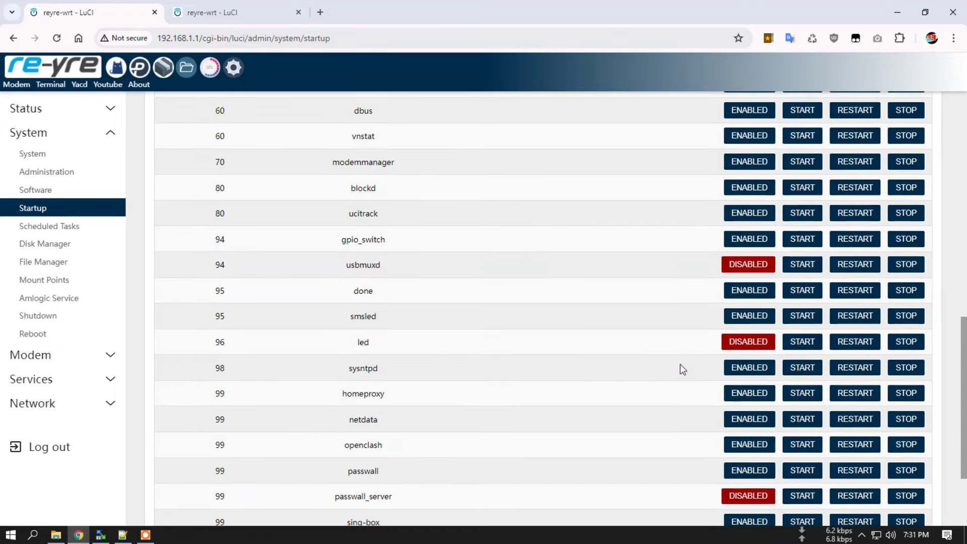
{"action": "scroll", "coordinate": [648, 276], "scroll_direction": "down", "scroll_amount": 1}
{"action": "double_click", "coordinate": [366, 282]}
{"action": "left_click", "coordinate": [417, 287]}
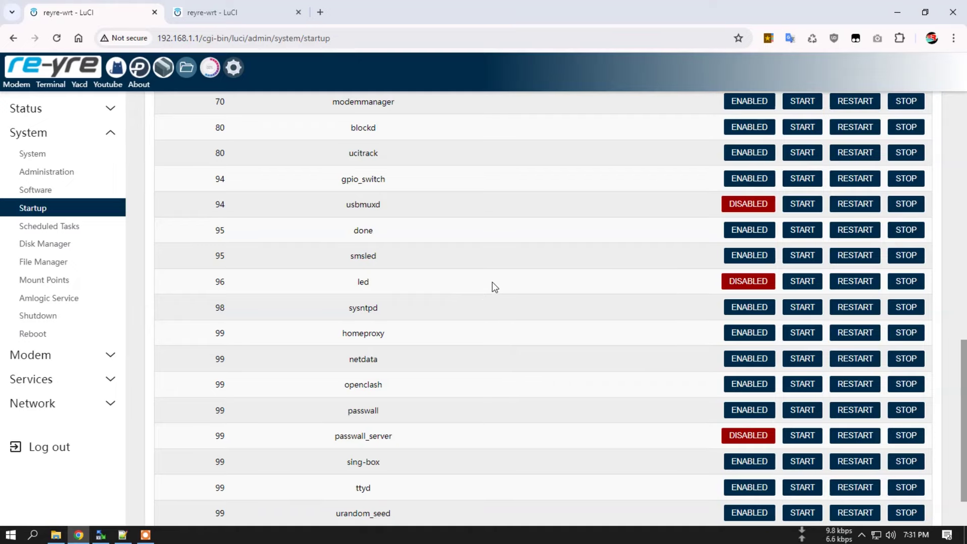
{"action": "scroll", "coordinate": [492, 285], "scroll_direction": "down", "scroll_amount": 2}
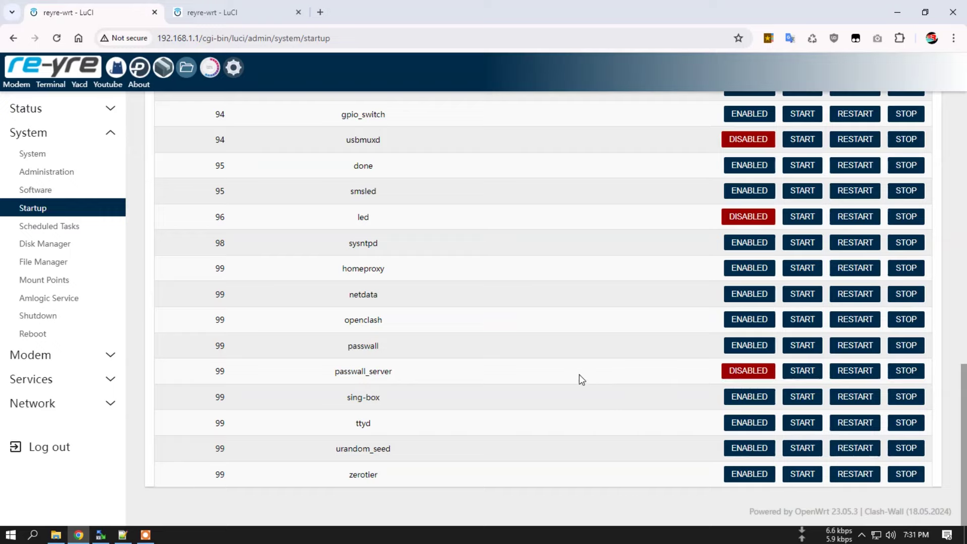
{"action": "scroll", "coordinate": [538, 372], "scroll_direction": "up", "scroll_amount": 12}
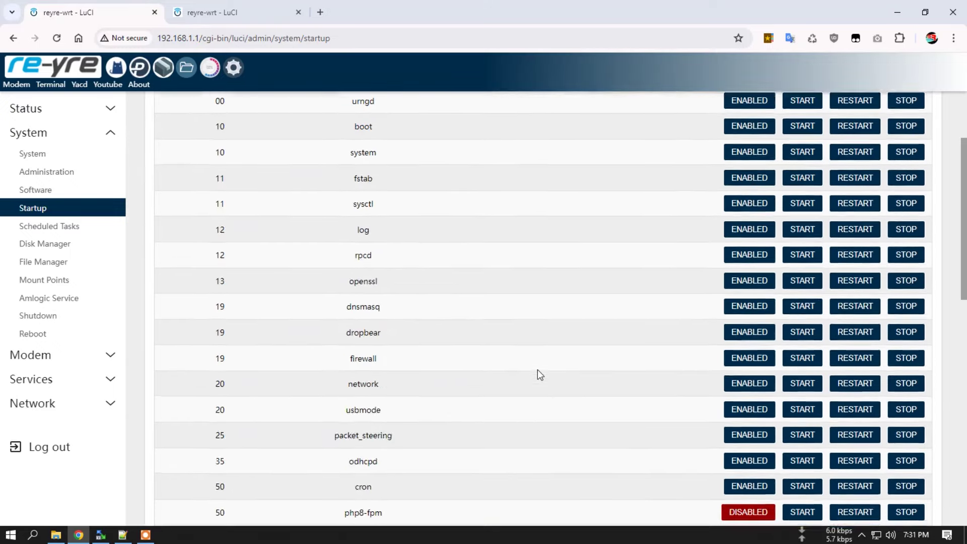
{"action": "scroll", "coordinate": [536, 370], "scroll_direction": "up", "scroll_amount": 3}
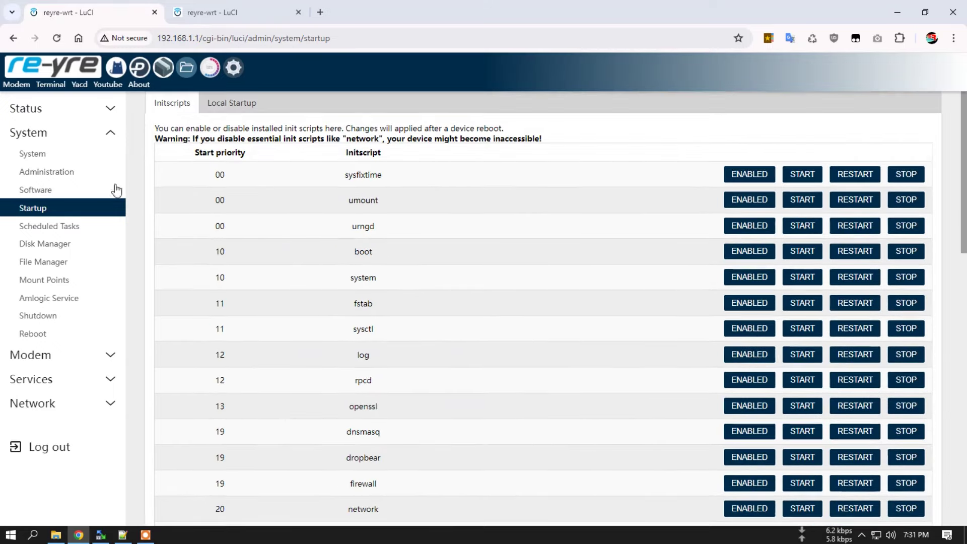
Step: Review the crontab in Scheduled Tasks and the disks, Btrfs volumes and mount points in Disk Manager
{"action": "left_click", "coordinate": [58, 225]}
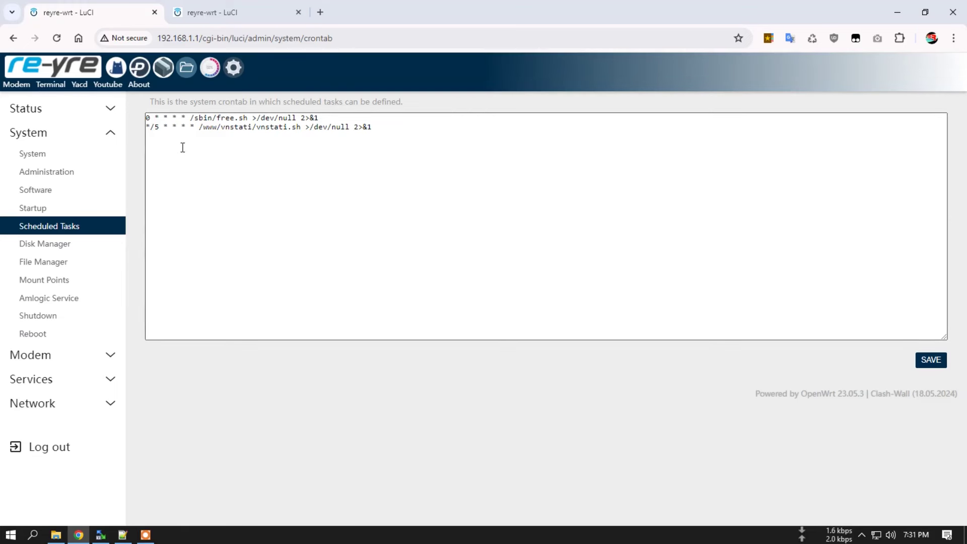
{"action": "left_click", "coordinate": [385, 127]}
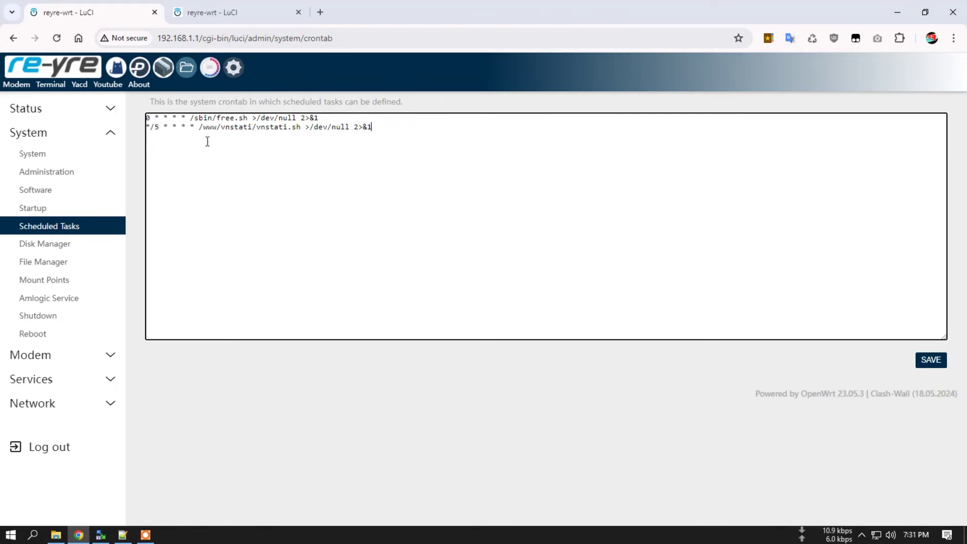
{"action": "left_click", "coordinate": [57, 245]}
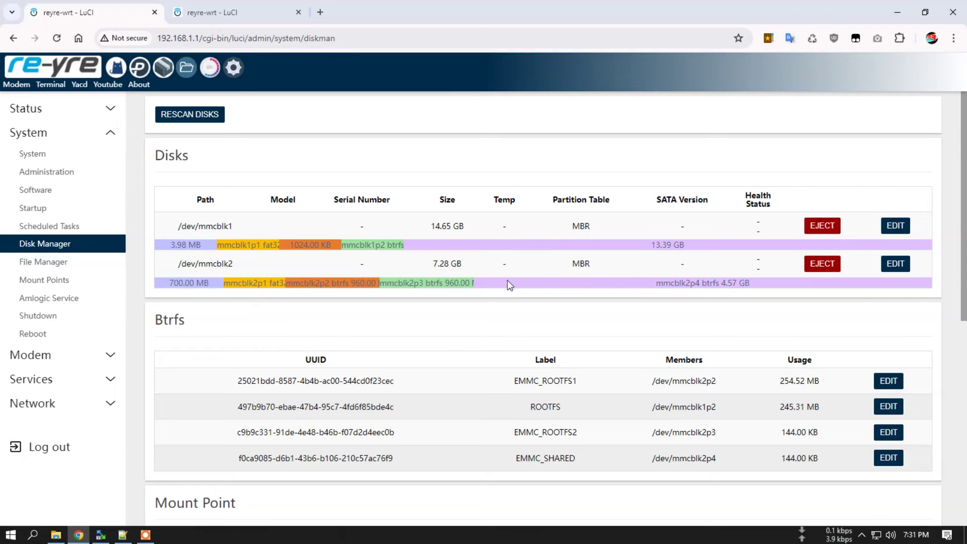
{"action": "scroll", "coordinate": [506, 280], "scroll_direction": "down", "scroll_amount": 7}
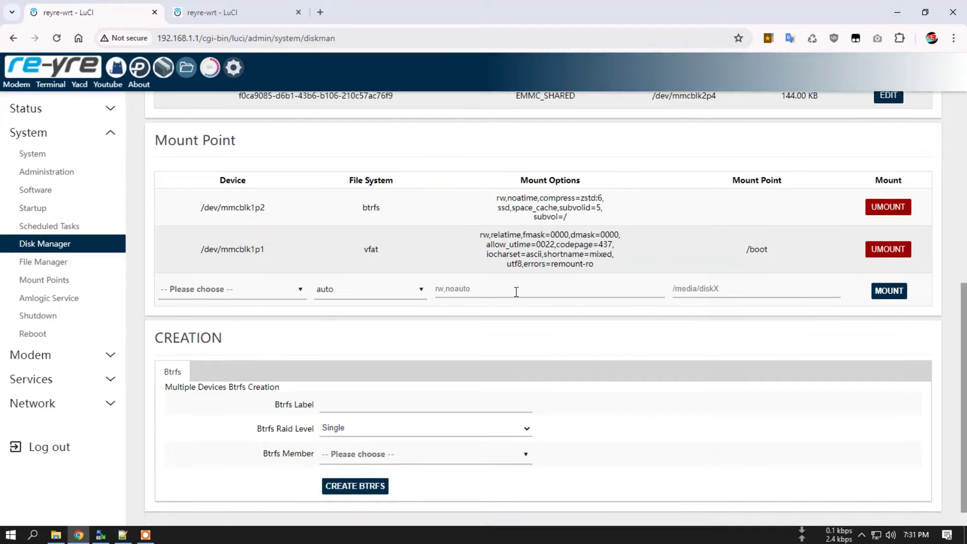
{"action": "scroll", "coordinate": [516, 291], "scroll_direction": "up", "scroll_amount": 8}
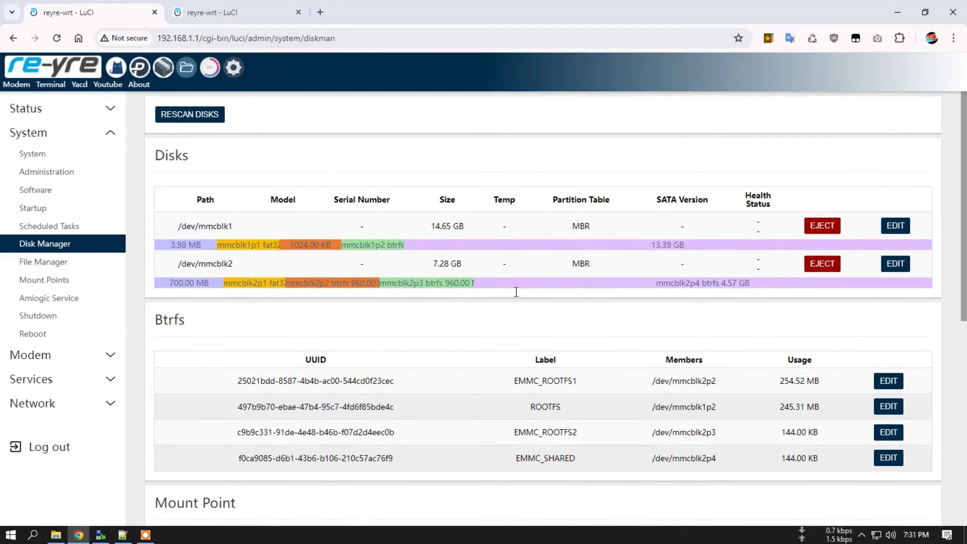
{"action": "scroll", "coordinate": [516, 291], "scroll_direction": "down", "scroll_amount": 8}
{"action": "scroll", "coordinate": [516, 292], "scroll_direction": "up", "scroll_amount": 6}
Step: View the root folders in File Manager and the mounted file systems on the Mount Points page
{"action": "left_click", "coordinate": [40, 263]}
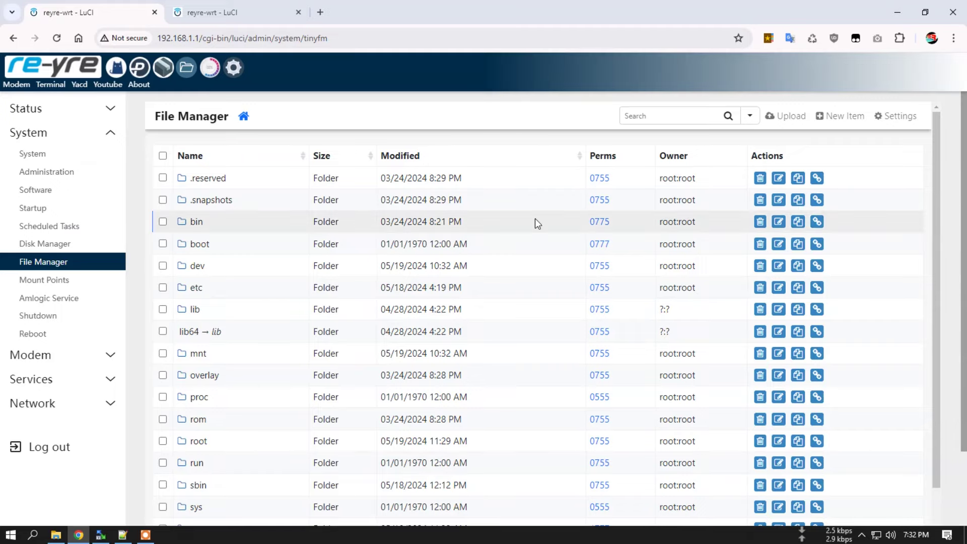
{"action": "left_click", "coordinate": [51, 279]}
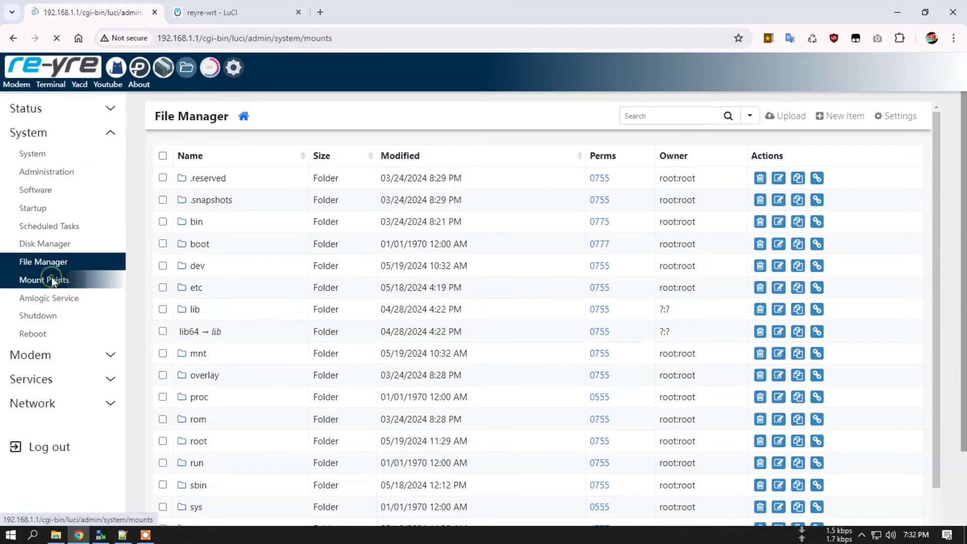
{"action": "scroll", "coordinate": [277, 356], "scroll_direction": "down", "scroll_amount": 5}
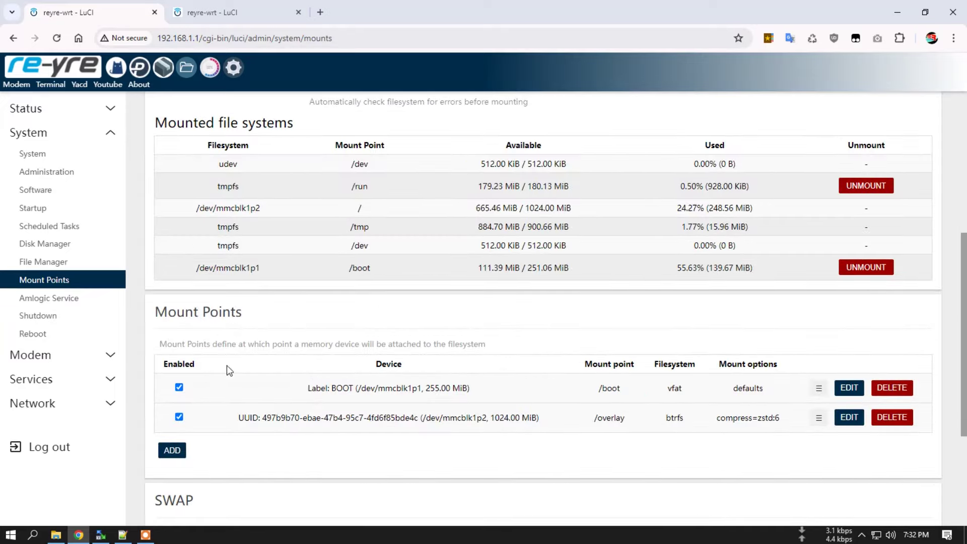
Step: View the Amlogic Service's CPU settings and install OpenWrt with device model [ 105 ] HG680P, accepting the installation
{"action": "left_click", "coordinate": [55, 300]}
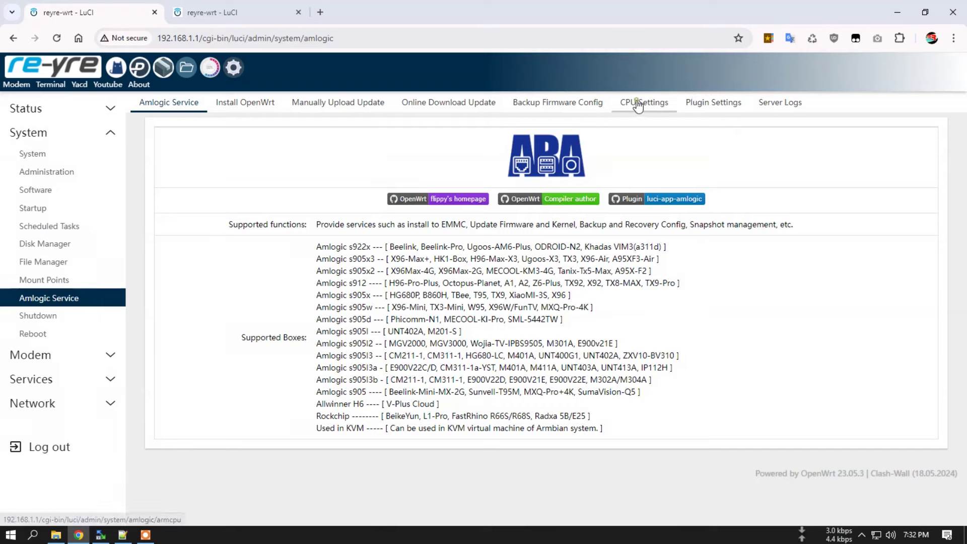
{"action": "left_click", "coordinate": [637, 101]}
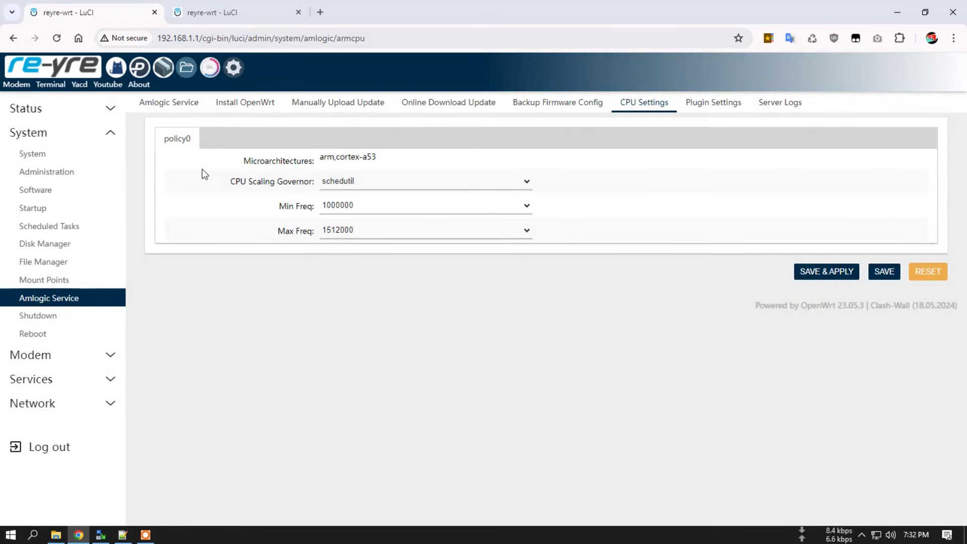
{"action": "left_click", "coordinate": [245, 110]}
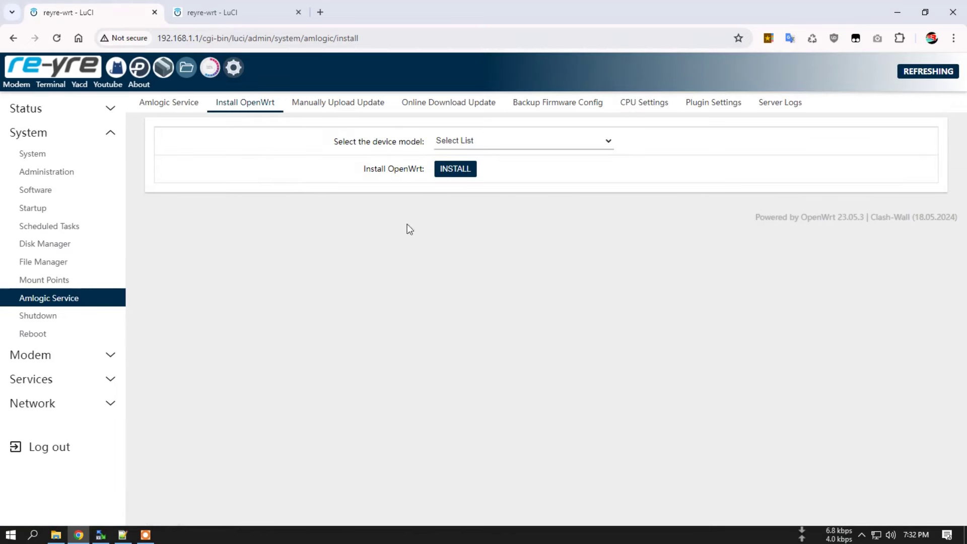
{"action": "left_click", "coordinate": [562, 142]}
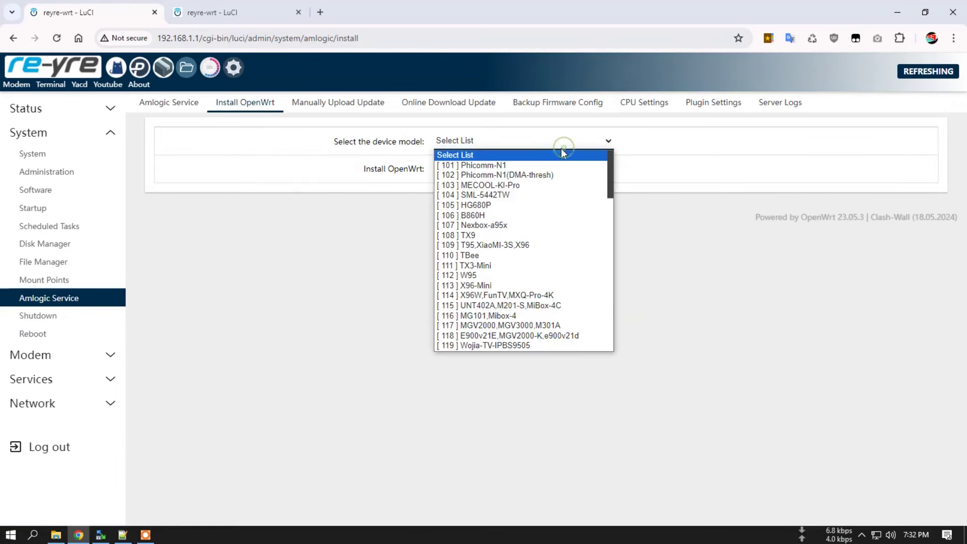
{"action": "left_click", "coordinate": [510, 208]}
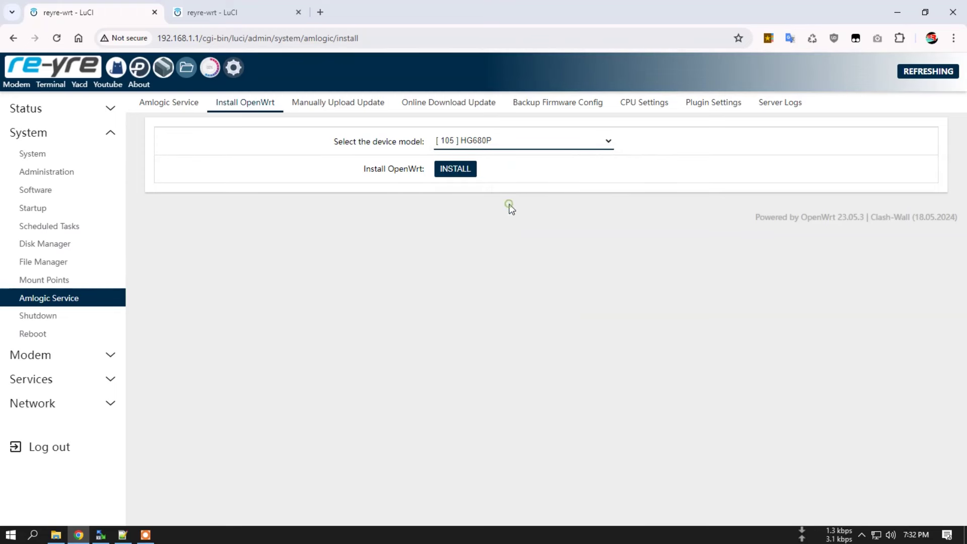
{"action": "left_click", "coordinate": [456, 167]}
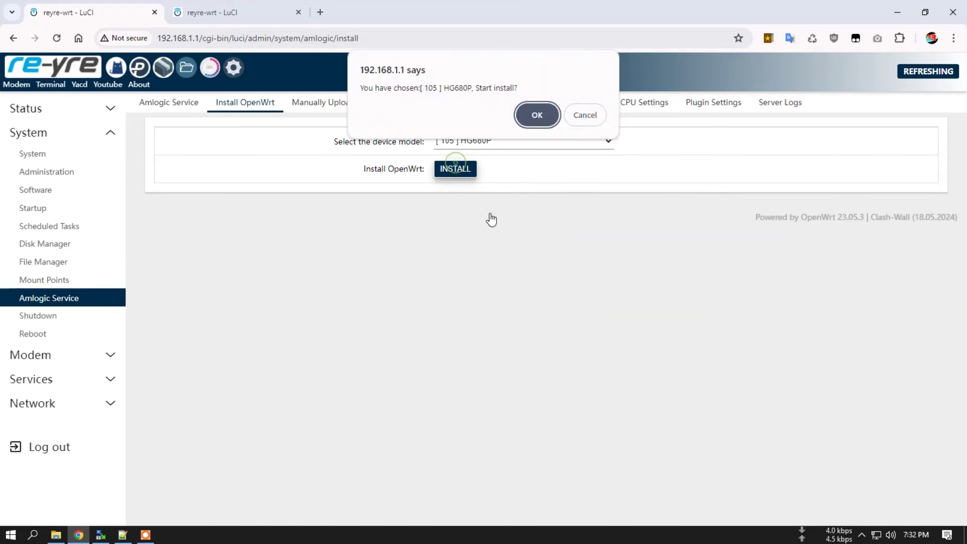
{"action": "left_click", "coordinate": [534, 112]}
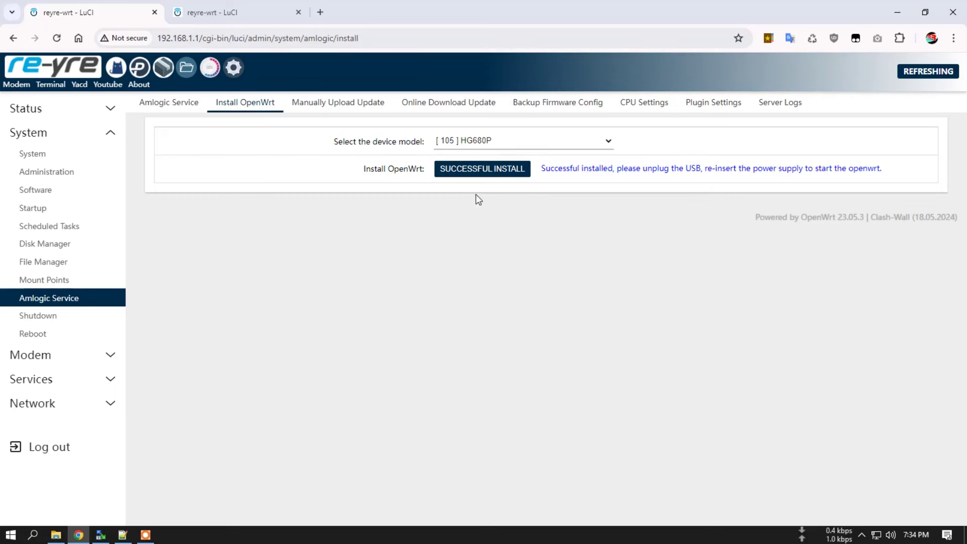
Step: View the Shutdown page and the Reboot page without performing either operation
{"action": "left_click", "coordinate": [69, 317]}
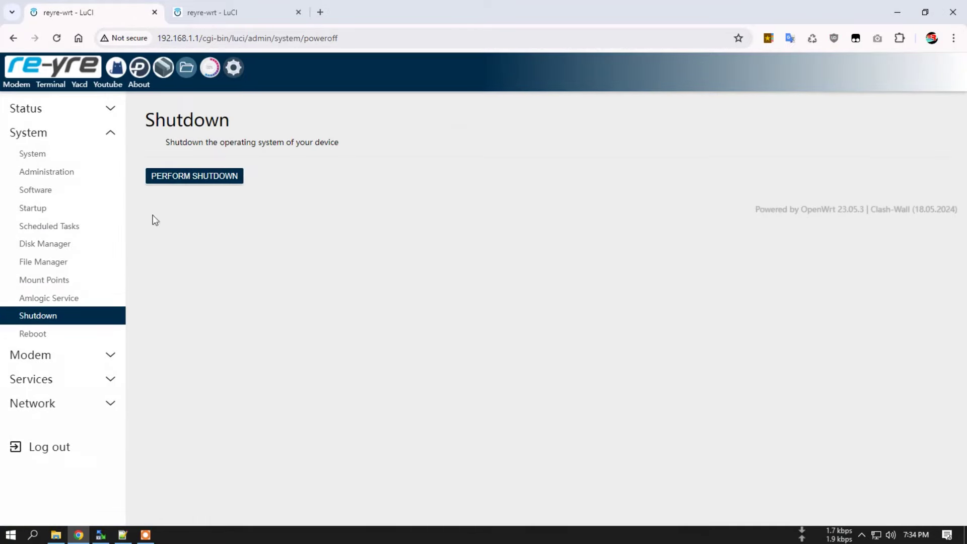
{"action": "left_click", "coordinate": [61, 334]}
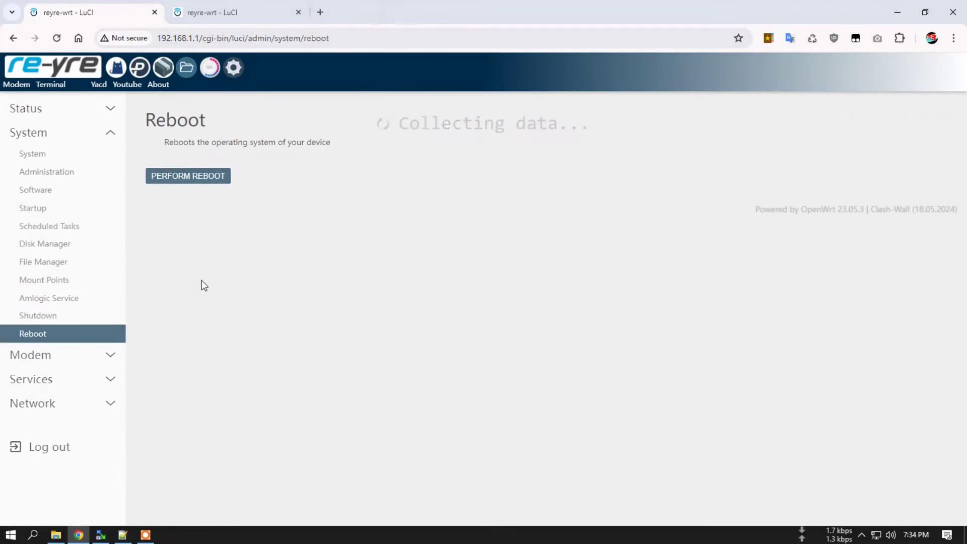
Step: View the modem's AT/Message page and its 4G Connection details
{"action": "left_click", "coordinate": [75, 356]}
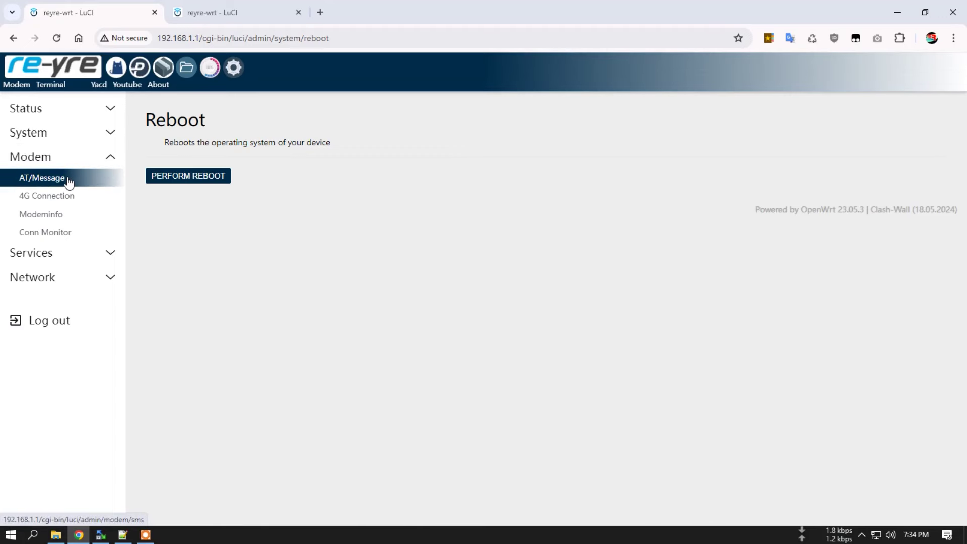
{"action": "left_click", "coordinate": [68, 180]}
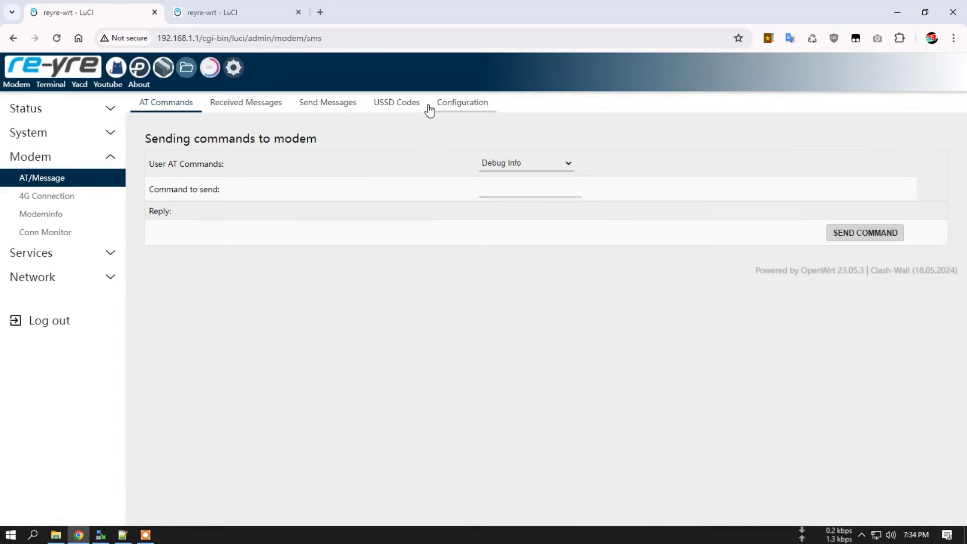
{"action": "left_click", "coordinate": [63, 197]}
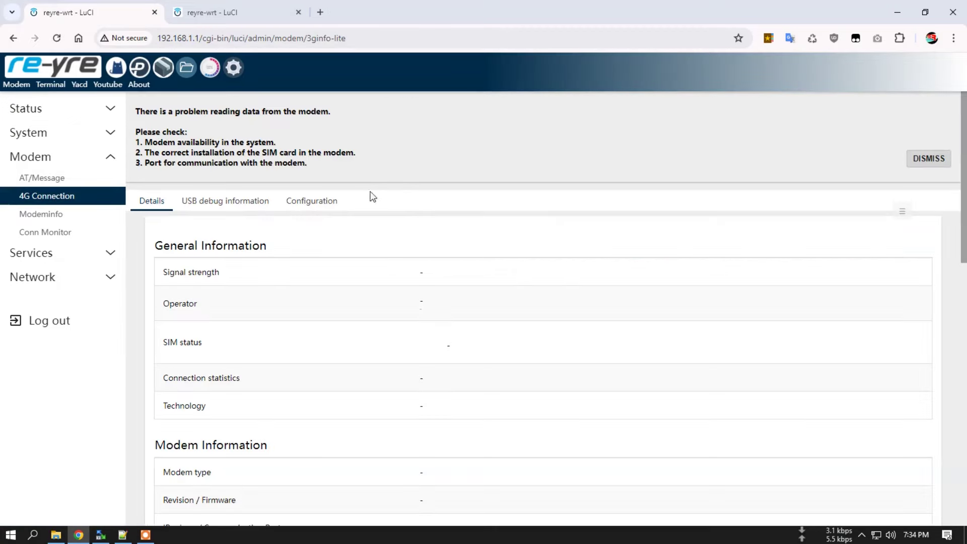
Step: Examine the 4G Connection details, including the cell and signal information and the BTS search section
{"action": "scroll", "coordinate": [328, 301], "scroll_direction": "down", "scroll_amount": 13}
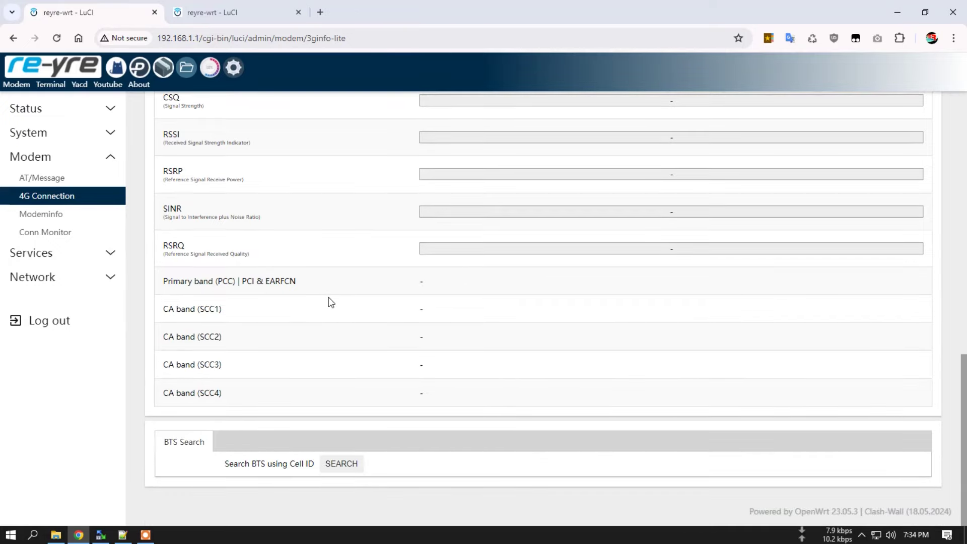
{"action": "scroll", "coordinate": [363, 259], "scroll_direction": "up", "scroll_amount": 13}
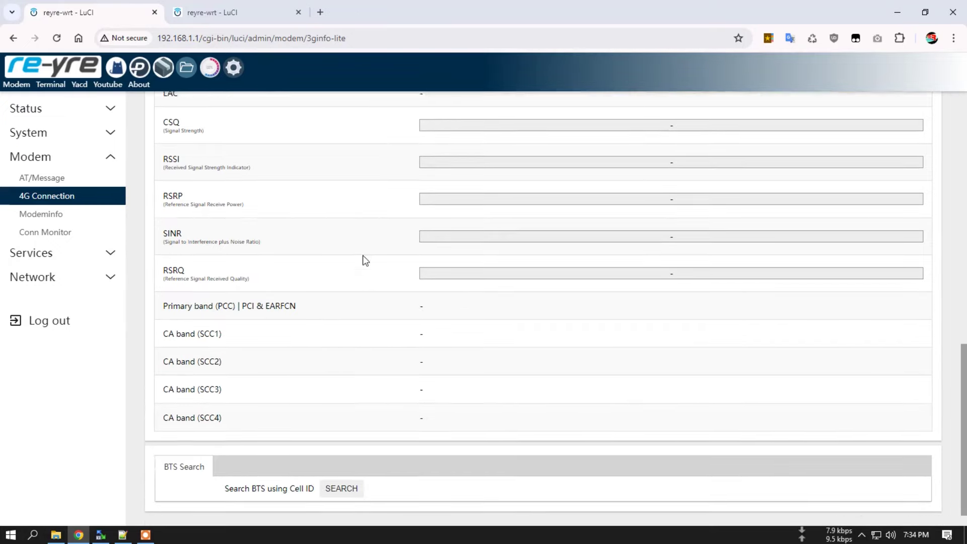
{"action": "scroll", "coordinate": [352, 352], "scroll_direction": "down", "scroll_amount": 10}
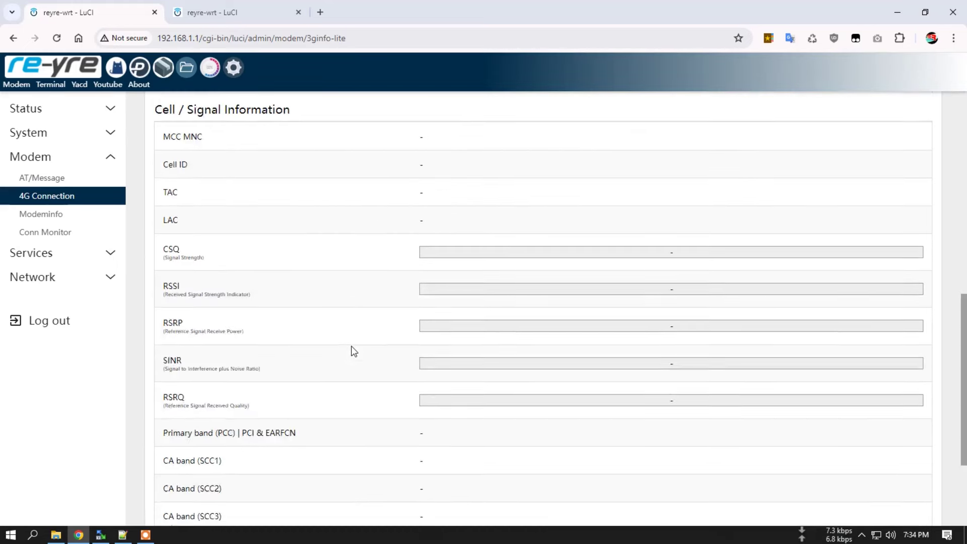
{"action": "scroll", "coordinate": [273, 225], "scroll_direction": "up", "scroll_amount": 5}
{"action": "scroll", "coordinate": [302, 259], "scroll_direction": "down", "scroll_amount": 2}
{"action": "scroll", "coordinate": [327, 259], "scroll_direction": "up", "scroll_amount": 1}
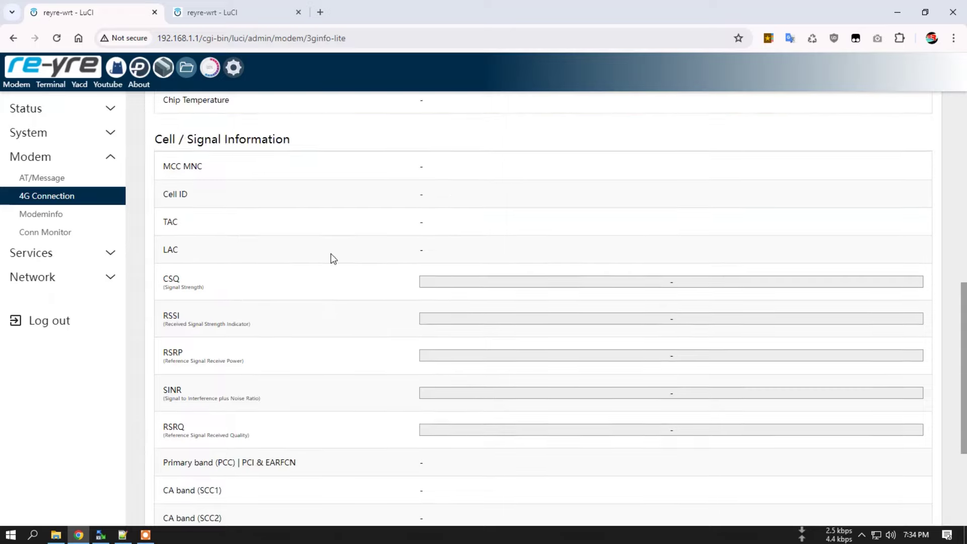
{"action": "scroll", "coordinate": [331, 258], "scroll_direction": "up", "scroll_amount": 1}
{"action": "scroll", "coordinate": [332, 259], "scroll_direction": "up", "scroll_amount": 8}
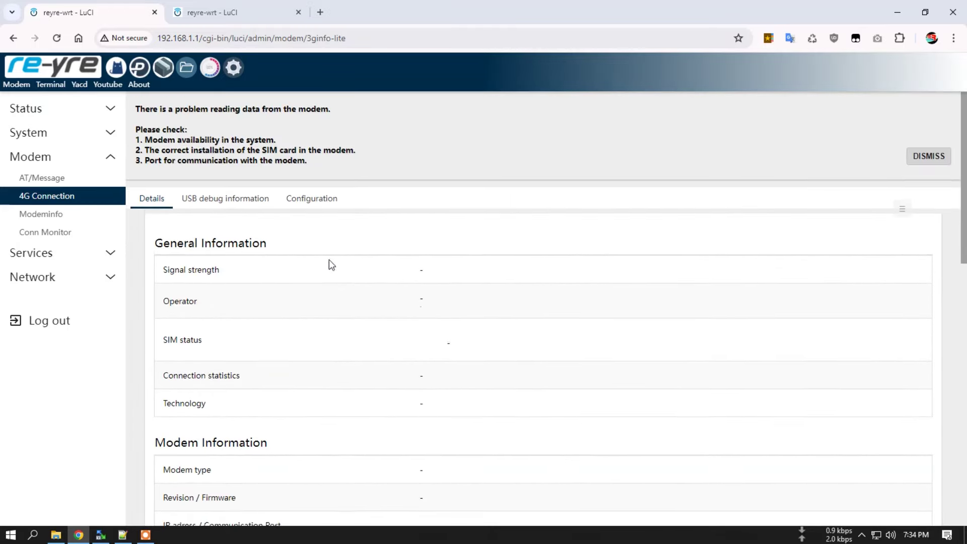
Step: View the 4G Connection configuration and the interface choices without changing the selection
{"action": "left_click", "coordinate": [326, 202]}
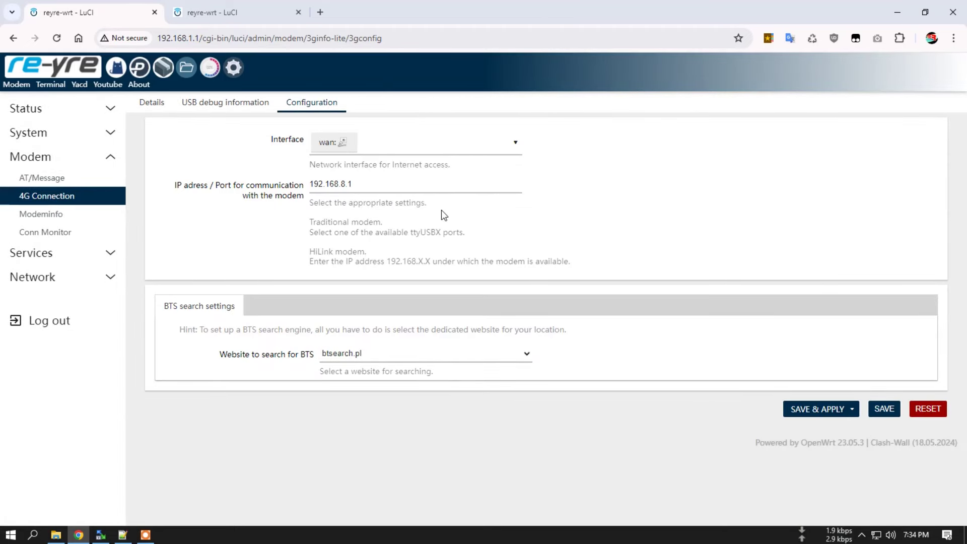
{"action": "left_click", "coordinate": [473, 144]}
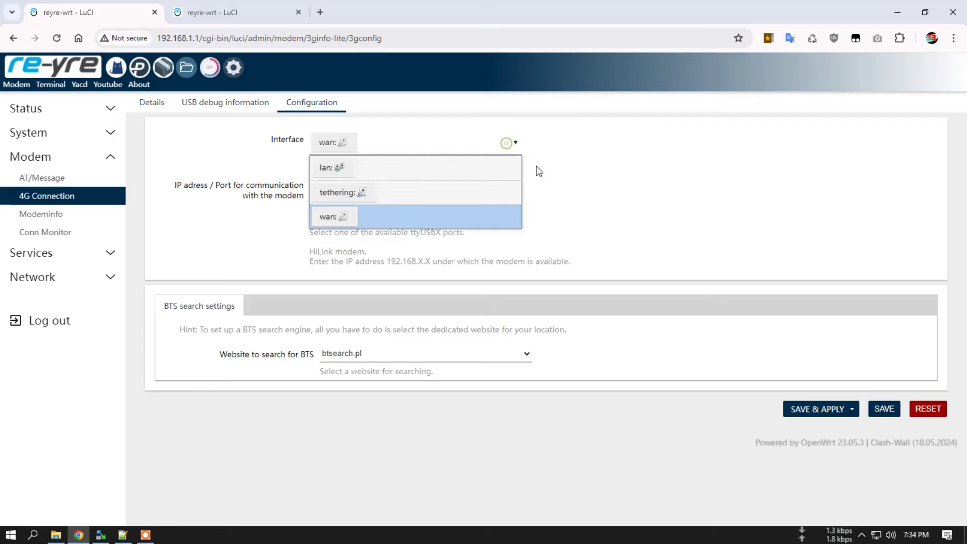
{"action": "left_click", "coordinate": [706, 174]}
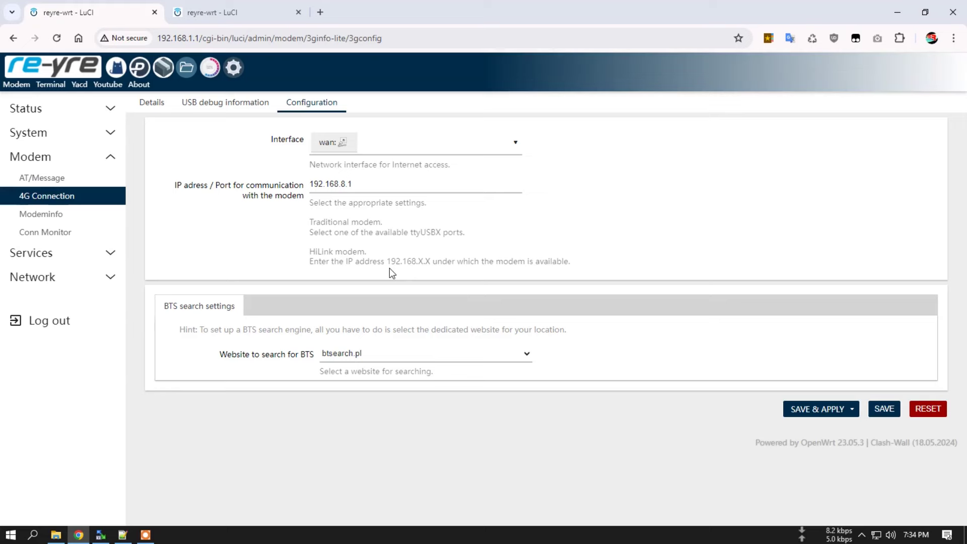
Step: View the Modeminfo network information and its setup options
{"action": "left_click", "coordinate": [58, 217]}
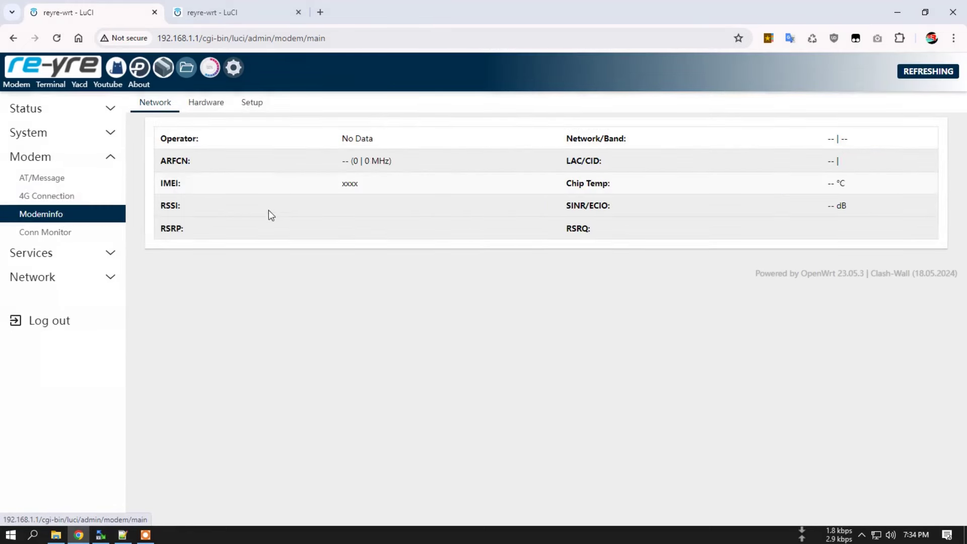
{"action": "left_click", "coordinate": [232, 111]}
{"action": "left_click", "coordinate": [252, 103]}
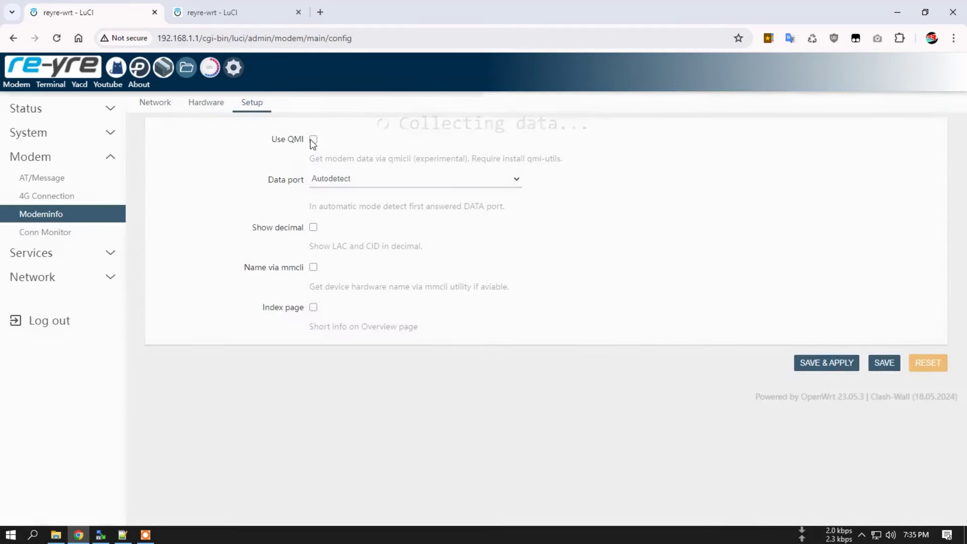
Step: In the Conn Monitor basic settings, choose Reboot modem as the action without saving
{"action": "left_click", "coordinate": [63, 233]}
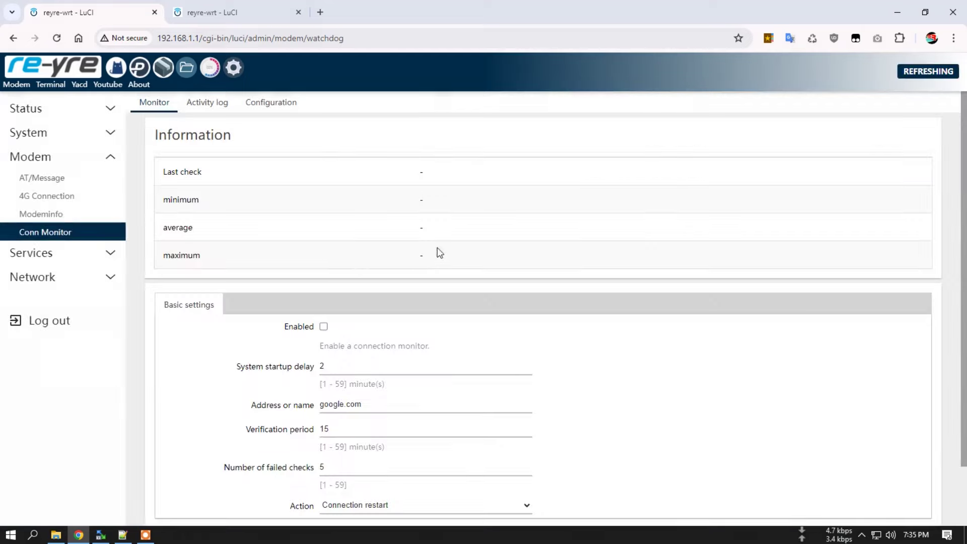
{"action": "scroll", "coordinate": [267, 309], "scroll_direction": "down", "scroll_amount": 2}
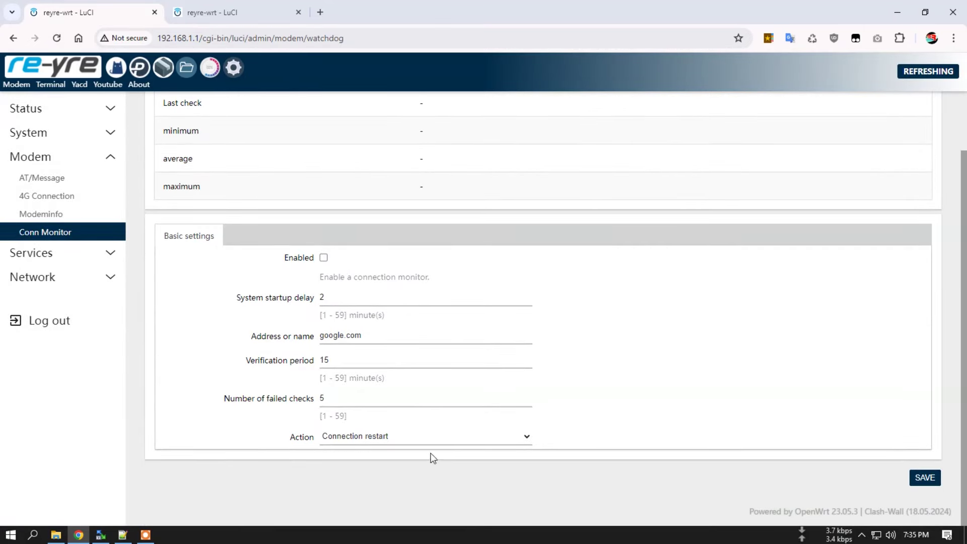
{"action": "left_click", "coordinate": [441, 445]}
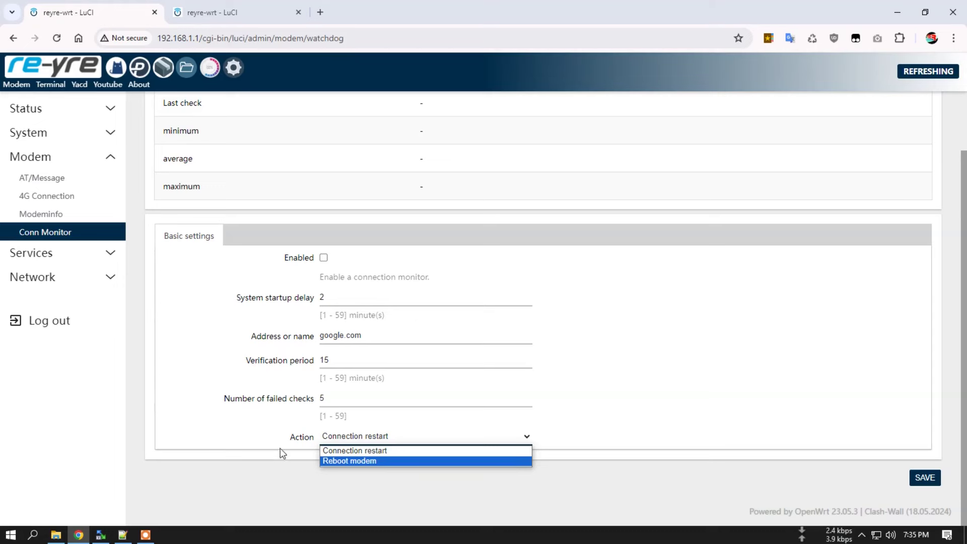
{"action": "left_click", "coordinate": [264, 446]}
{"action": "left_click", "coordinate": [422, 441]}
{"action": "left_click", "coordinate": [393, 461]}
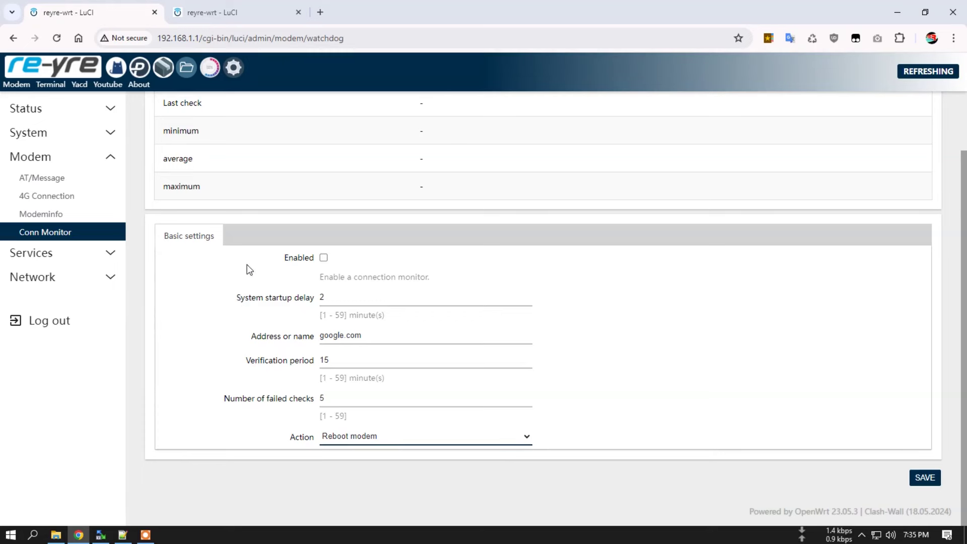
Step: Open the File Manager in a separate browser tab and close the old terminal tab, accepting to leave the site
{"action": "right_click", "coordinate": [188, 75]}
{"action": "left_click", "coordinate": [205, 85]}
{"action": "left_click", "coordinate": [227, 13]}
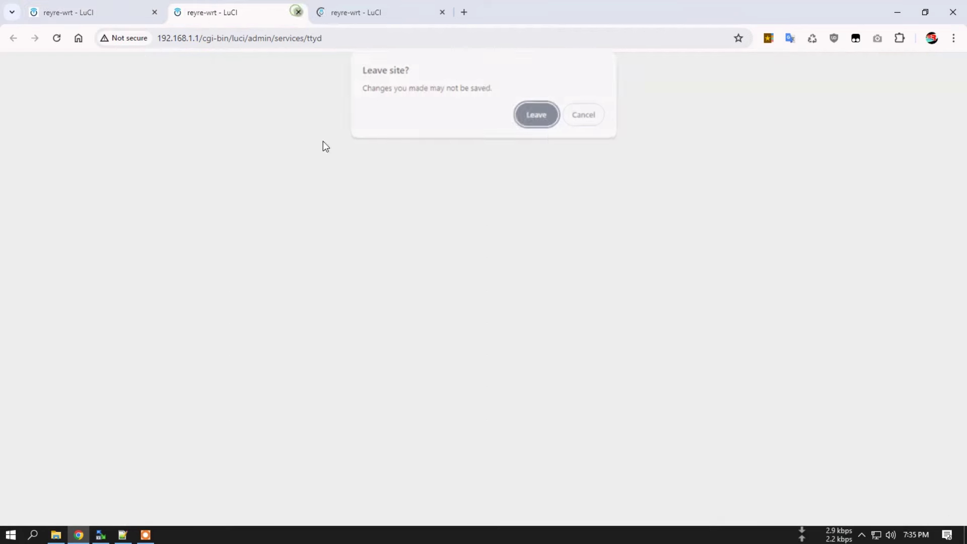
{"action": "left_click", "coordinate": [548, 124]}
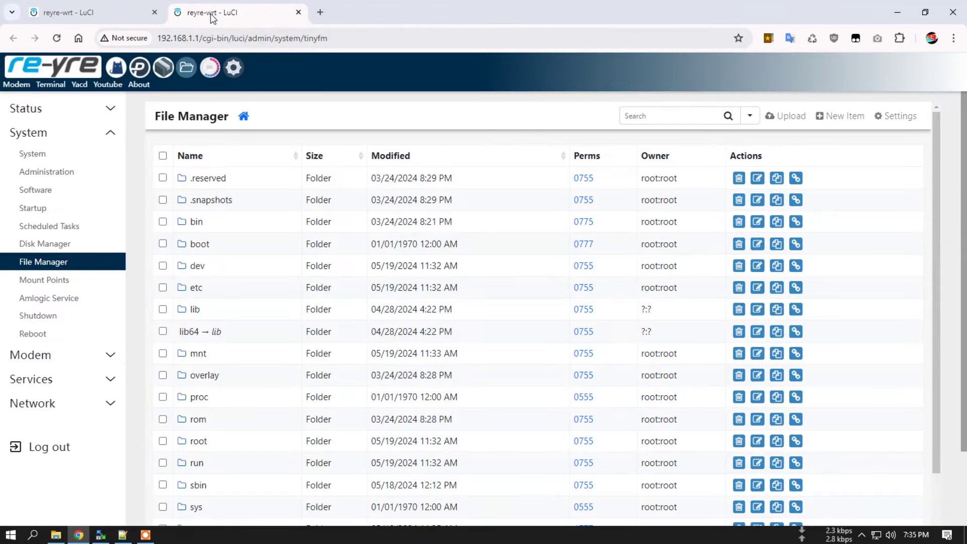
{"action": "left_click", "coordinate": [130, 10]}
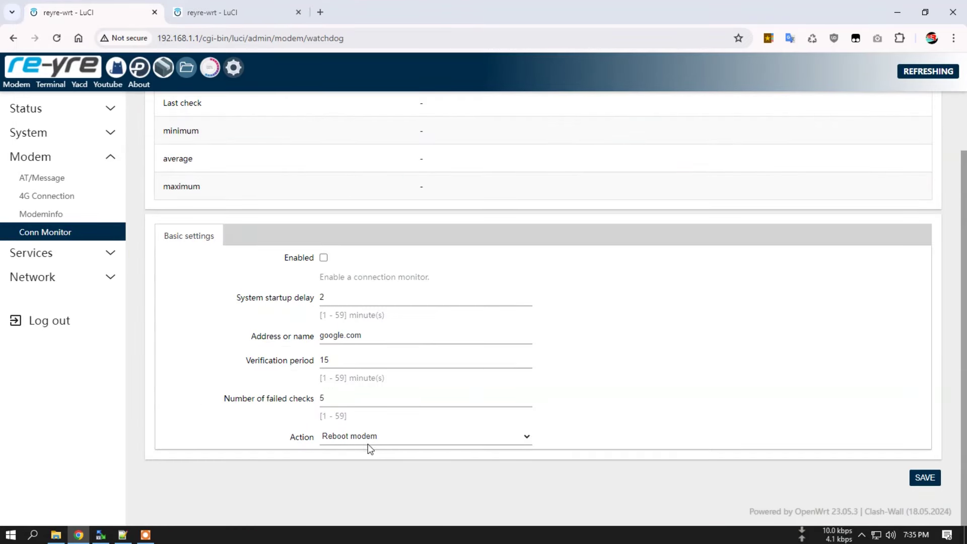
{"action": "left_click", "coordinate": [231, 11]}
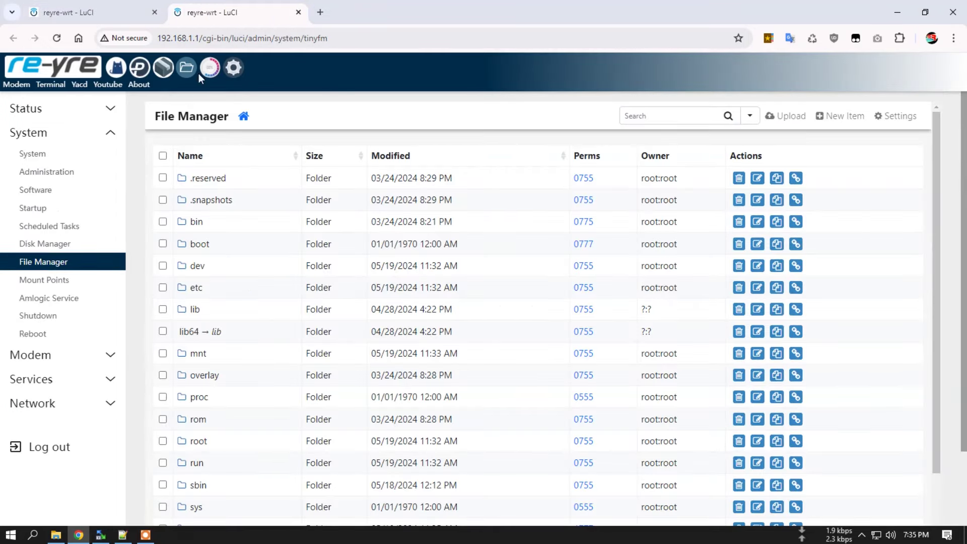
Step: Open the huawei.py script from the usr/bin folder in File Manager
{"action": "scroll", "coordinate": [265, 276], "scroll_direction": "down", "scroll_amount": 3}
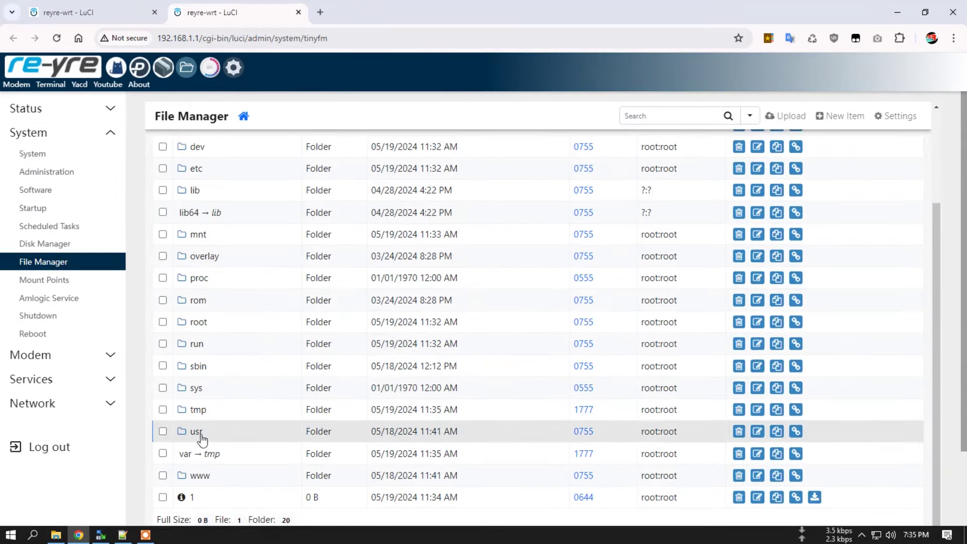
{"action": "left_click", "coordinate": [196, 432]}
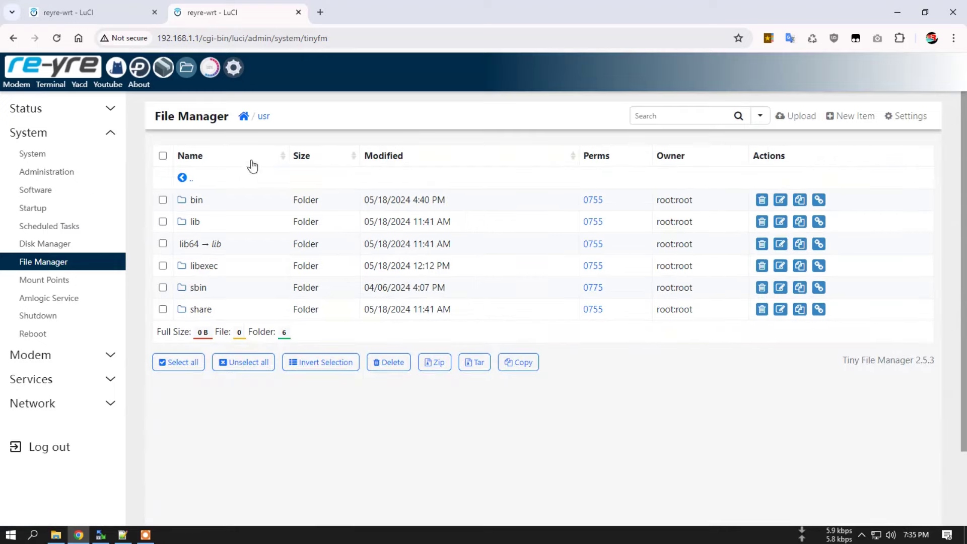
{"action": "left_click", "coordinate": [198, 200]}
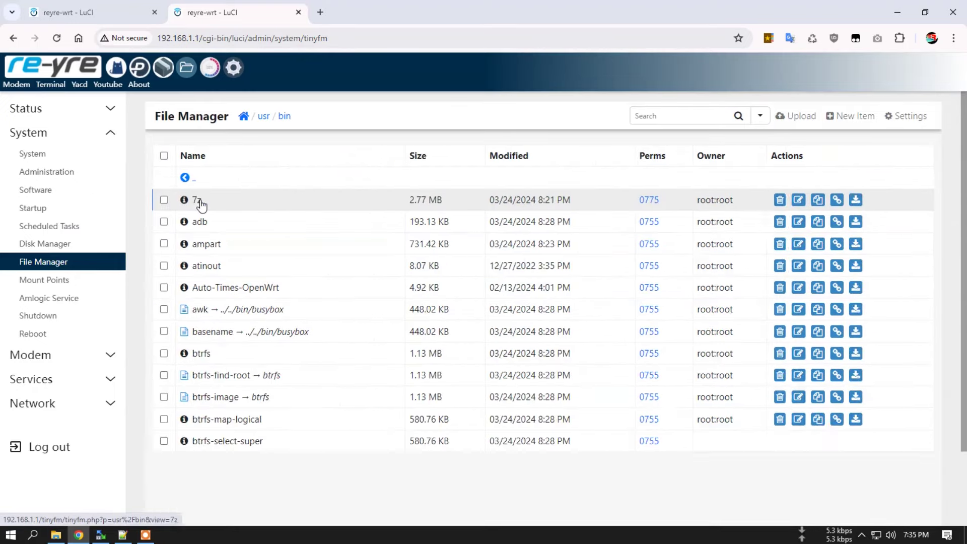
{"action": "scroll", "coordinate": [268, 276], "scroll_direction": "down", "scroll_amount": 10}
{"action": "scroll", "coordinate": [256, 355], "scroll_direction": "down", "scroll_amount": 1}
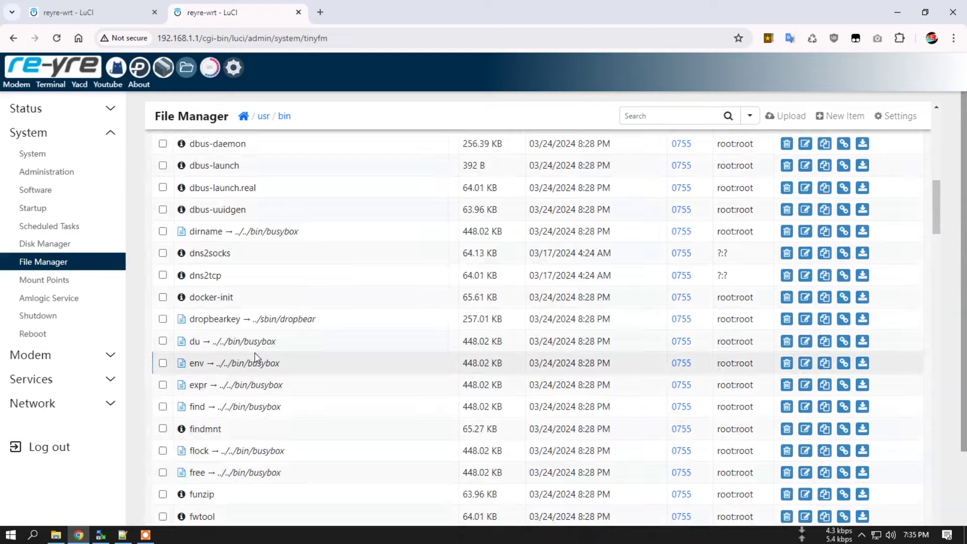
{"action": "scroll", "coordinate": [255, 355], "scroll_direction": "down", "scroll_amount": 5}
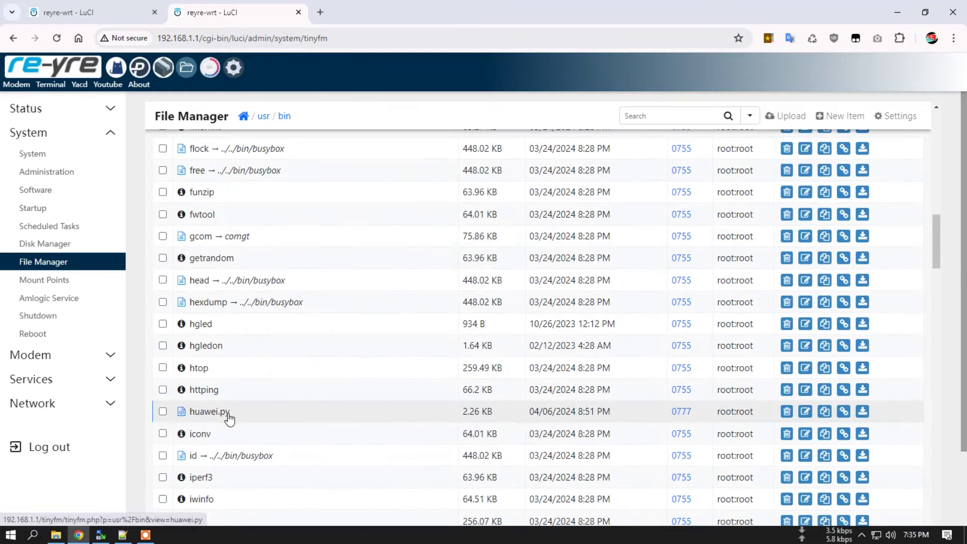
{"action": "left_click", "coordinate": [209, 412]}
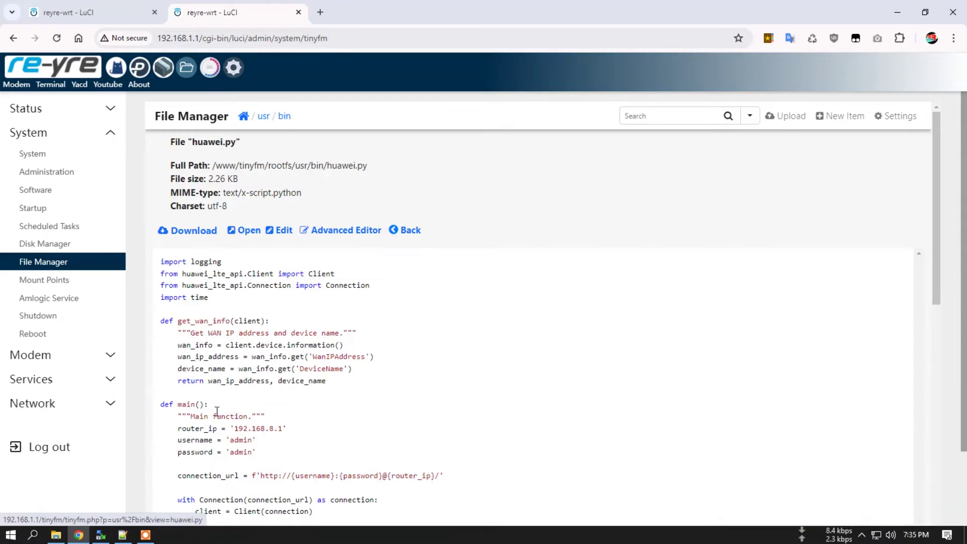
Step: Inspect the router_ip setting in the main function of huawei.py and close the File Manager tab
{"action": "scroll", "coordinate": [268, 404], "scroll_direction": "down", "scroll_amount": 3}
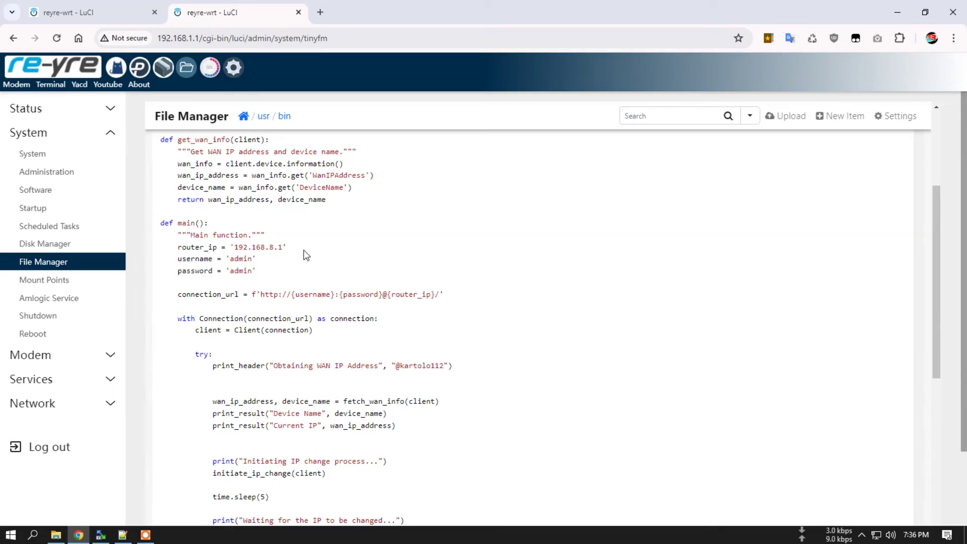
{"action": "left_click_drag", "start_coordinate": [283, 246], "coordinate": [239, 245]}
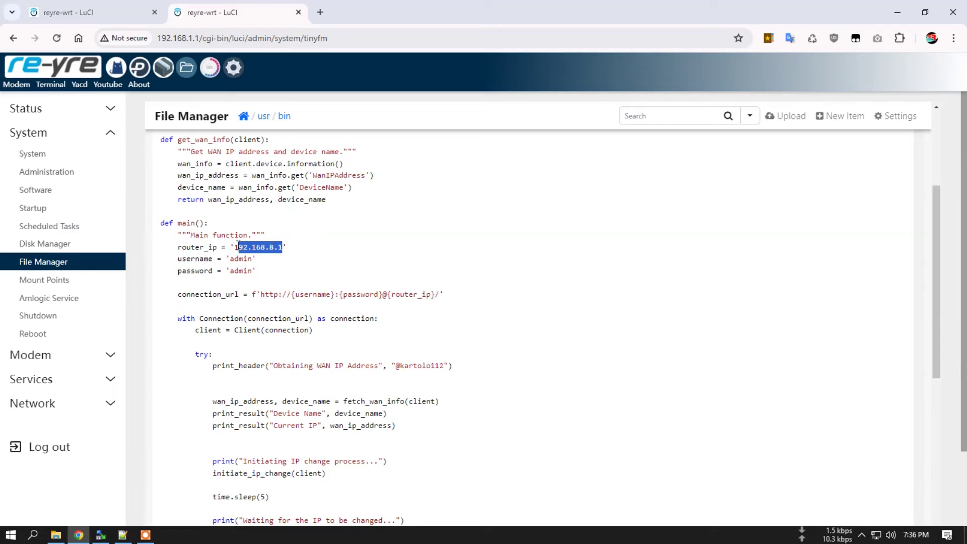
{"action": "left_click", "coordinate": [259, 253]}
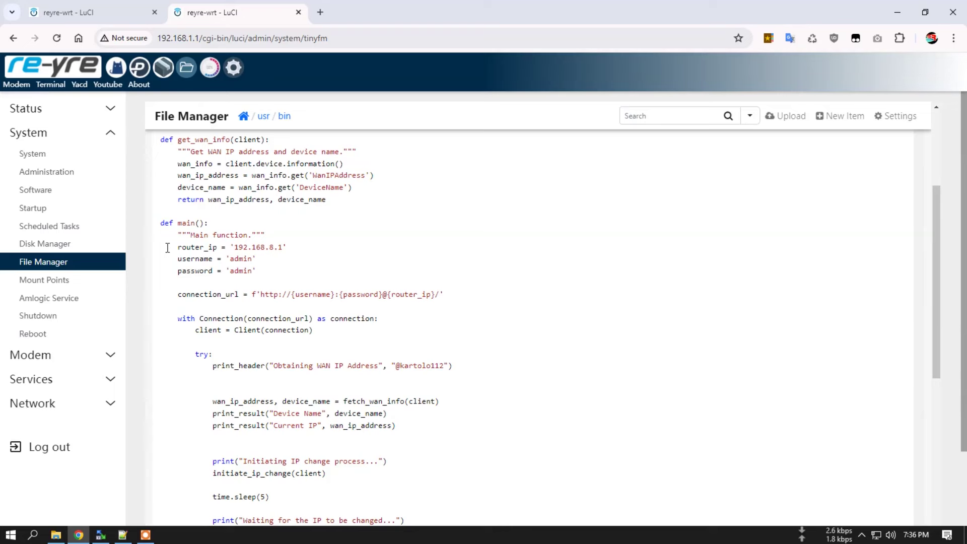
{"action": "left_click", "coordinate": [299, 14]}
Step: Check for a Passwall version update on the Pass Wall service's App Update page
{"action": "left_click", "coordinate": [55, 252]}
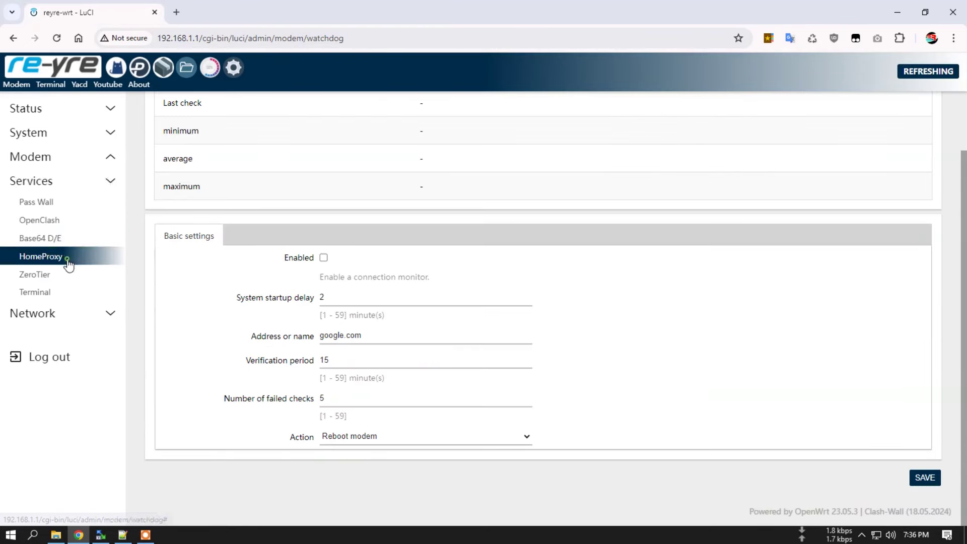
{"action": "left_click", "coordinate": [55, 202]}
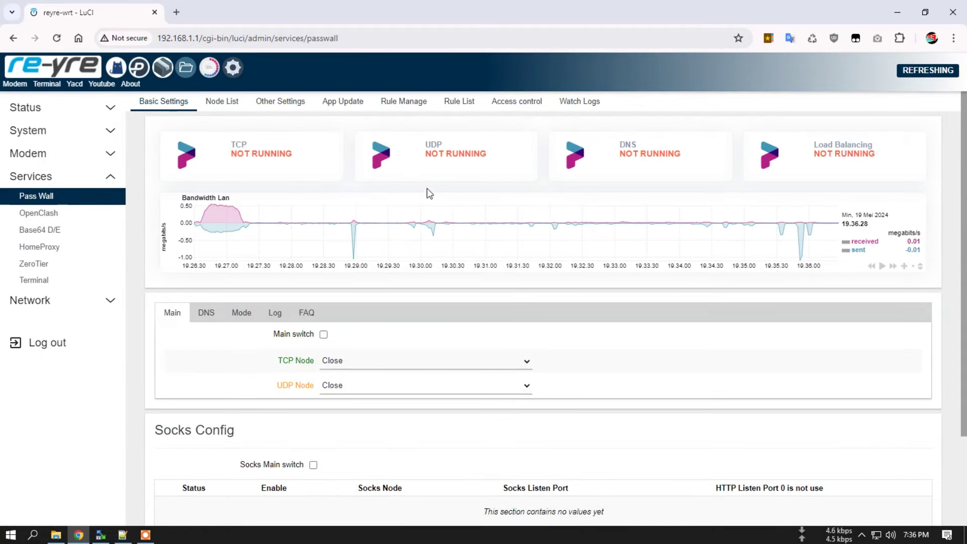
{"action": "left_click", "coordinate": [336, 104]}
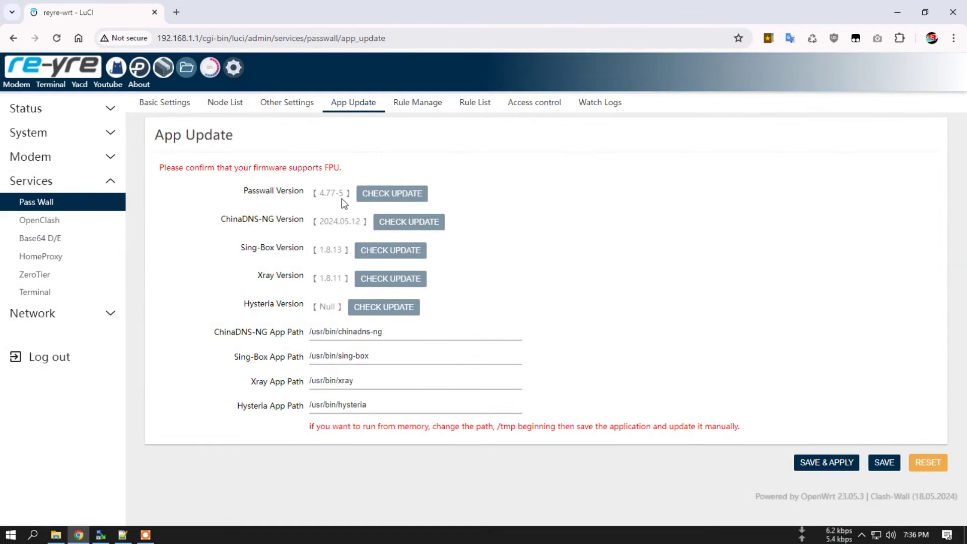
{"action": "left_click", "coordinate": [387, 195]}
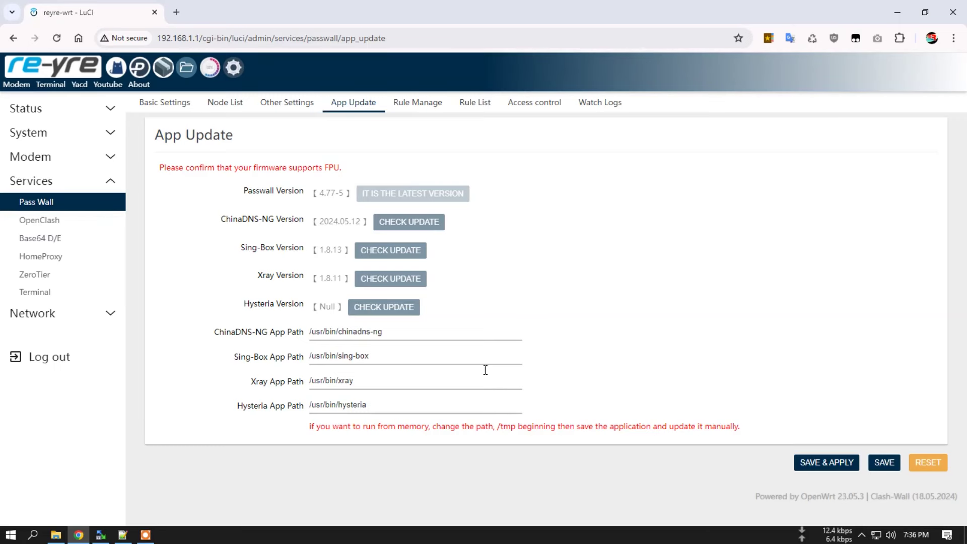
Step: View Pass Wall's basic settings, including the FAQ and the Socks Config section
{"action": "left_click", "coordinate": [162, 105]}
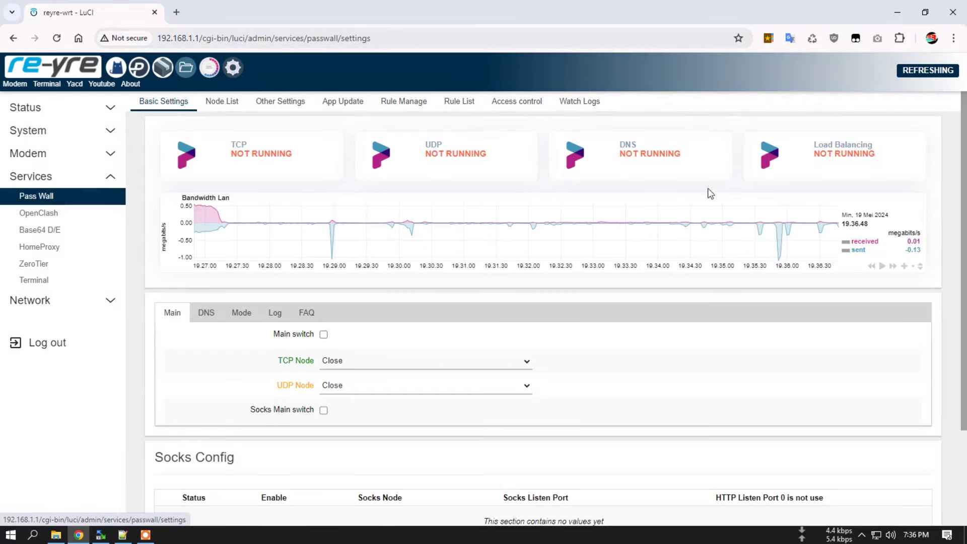
{"action": "scroll", "coordinate": [566, 300], "scroll_direction": "down", "scroll_amount": 3}
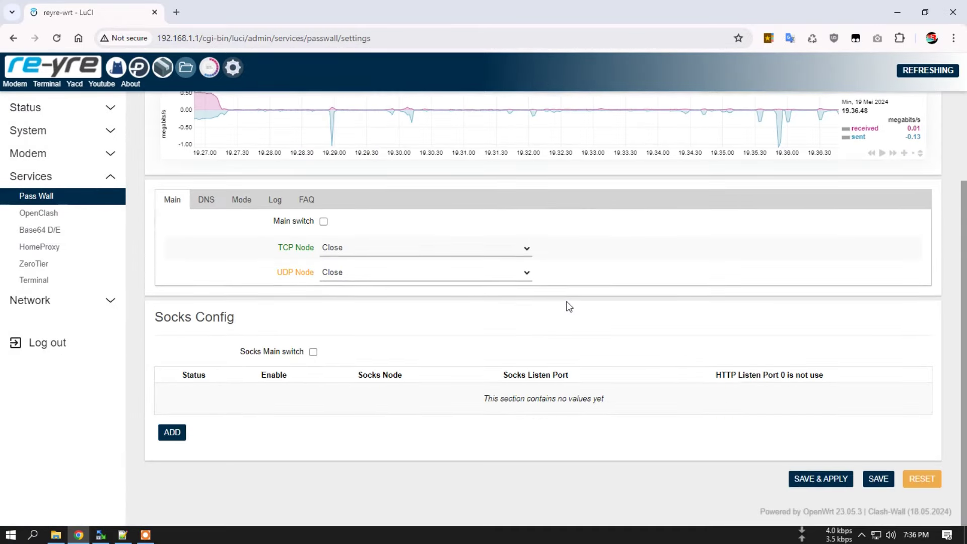
{"action": "left_click", "coordinate": [308, 200]}
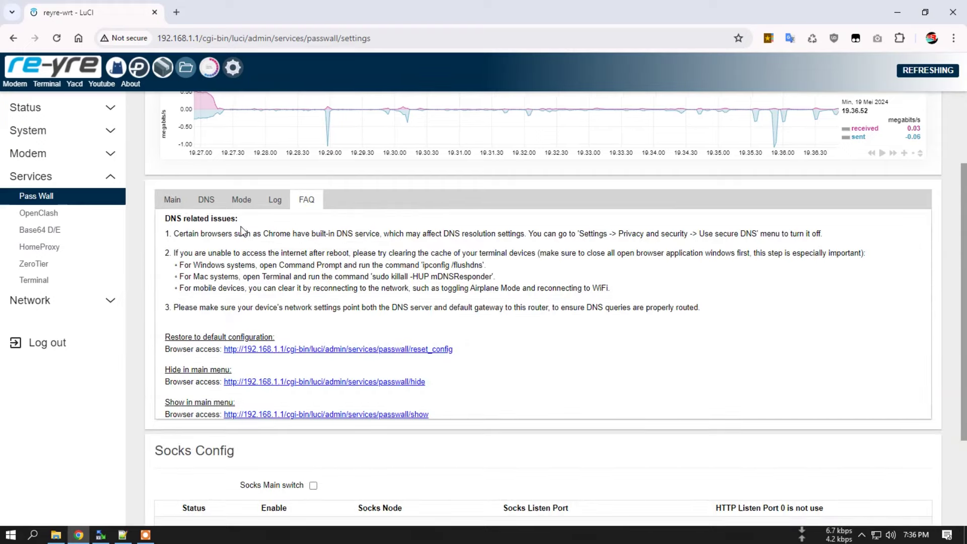
{"action": "scroll", "coordinate": [504, 411], "scroll_direction": "up", "scroll_amount": 2}
{"action": "scroll", "coordinate": [511, 406], "scroll_direction": "down", "scroll_amount": 3}
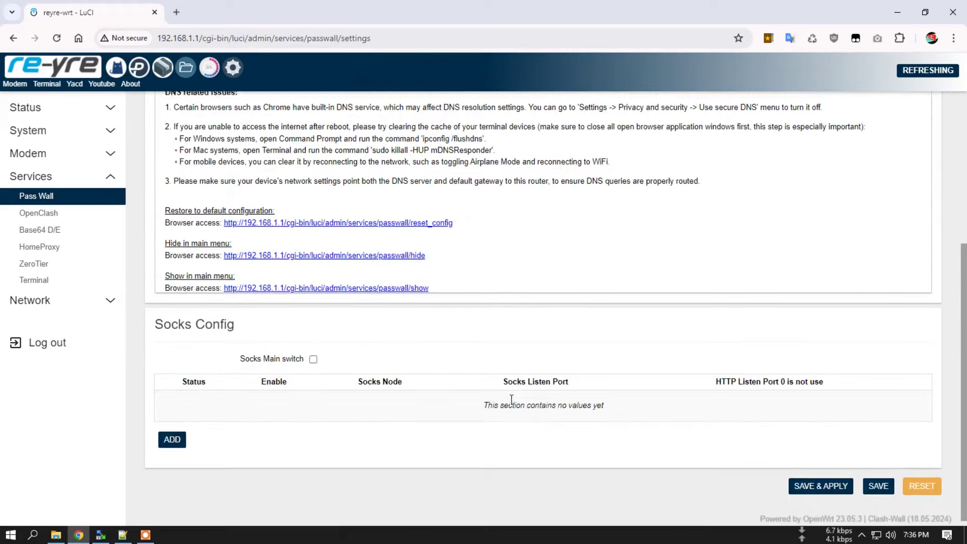
Step: Examine Pass Wall's Mode and DNS settings, including the options available for DNS Shunt
{"action": "scroll", "coordinate": [495, 252], "scroll_direction": "up", "scroll_amount": 1}
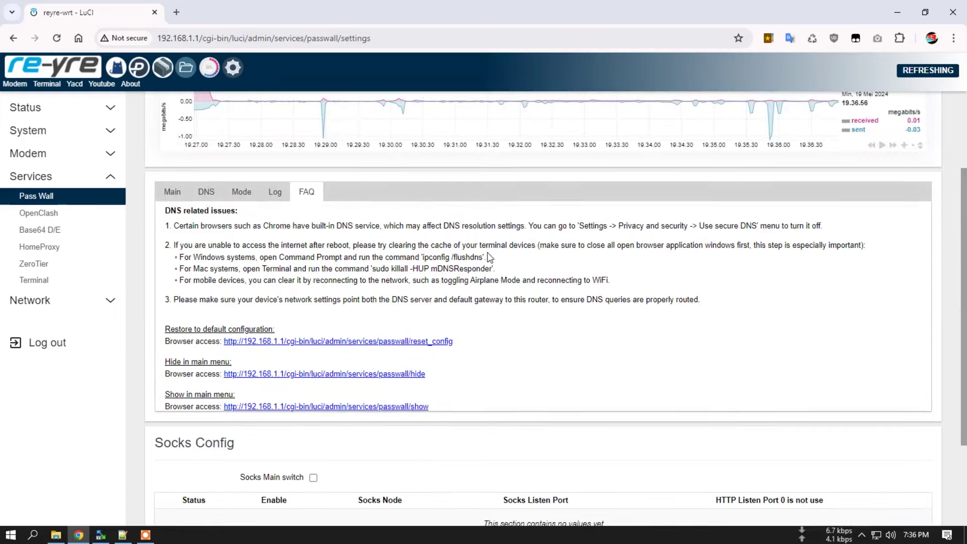
{"action": "left_click", "coordinate": [241, 192]}
{"action": "scroll", "coordinate": [403, 343], "scroll_direction": "down", "scroll_amount": 2}
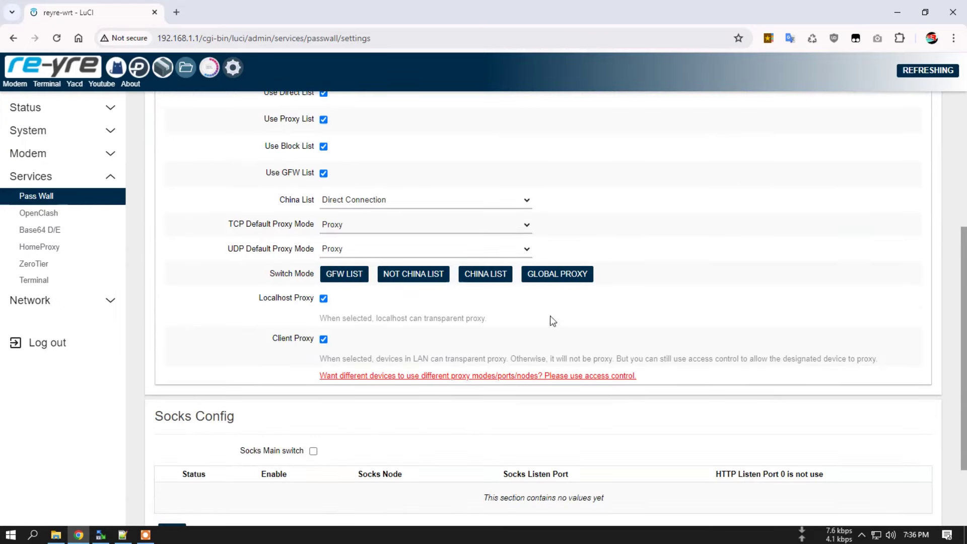
{"action": "scroll", "coordinate": [438, 386], "scroll_direction": "up", "scroll_amount": 3}
{"action": "left_click", "coordinate": [211, 246]}
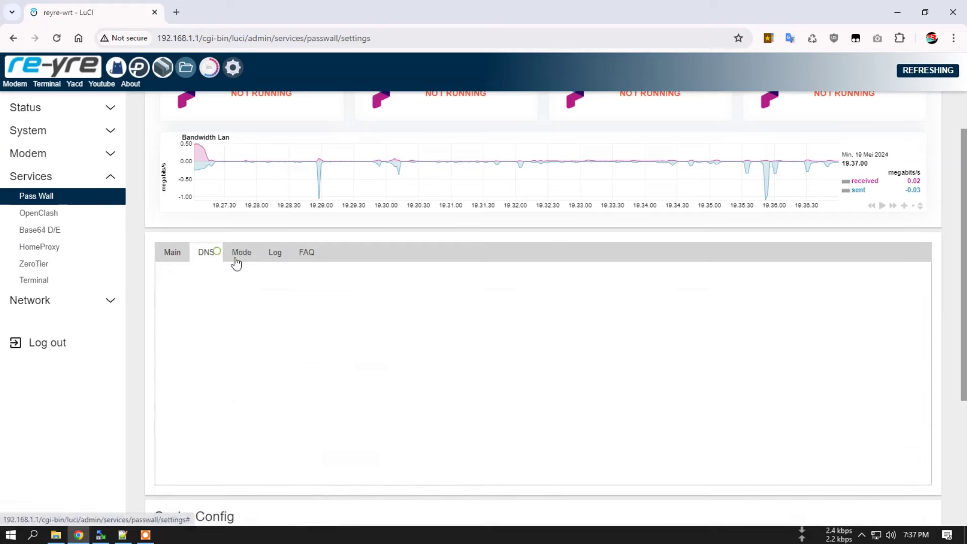
{"action": "scroll", "coordinate": [407, 294], "scroll_direction": "down", "scroll_amount": 3}
{"action": "scroll", "coordinate": [565, 218], "scroll_direction": "up", "scroll_amount": 2}
{"action": "left_click", "coordinate": [423, 214]}
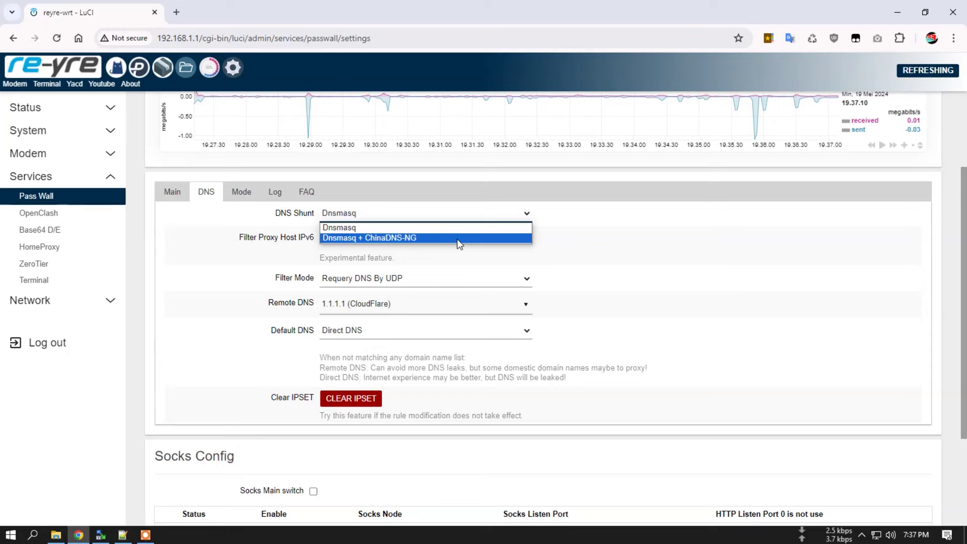
{"action": "left_click", "coordinate": [578, 240]}
{"action": "scroll", "coordinate": [361, 246], "scroll_direction": "up", "scroll_amount": 3}
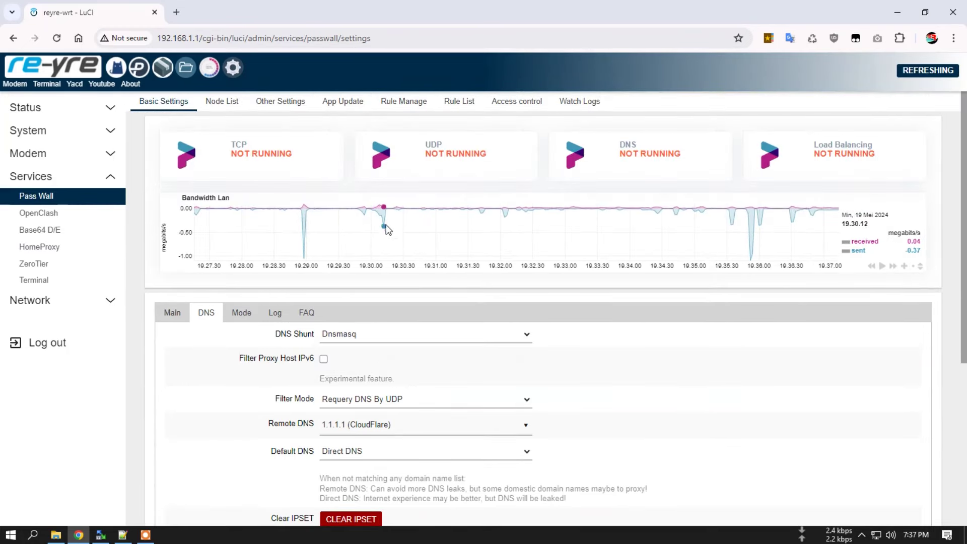
Step: View Pass Wall's Rule Manage page
{"action": "left_click", "coordinate": [410, 103]}
{"action": "scroll", "coordinate": [580, 272], "scroll_direction": "down", "scroll_amount": 2}
{"action": "scroll", "coordinate": [577, 267], "scroll_direction": "up", "scroll_amount": 2}
Step: Examine Pass Wall's Rule List, from the China and GFW lists through the Lan IP, Proxy and Direct lists
{"action": "left_click", "coordinate": [472, 102]}
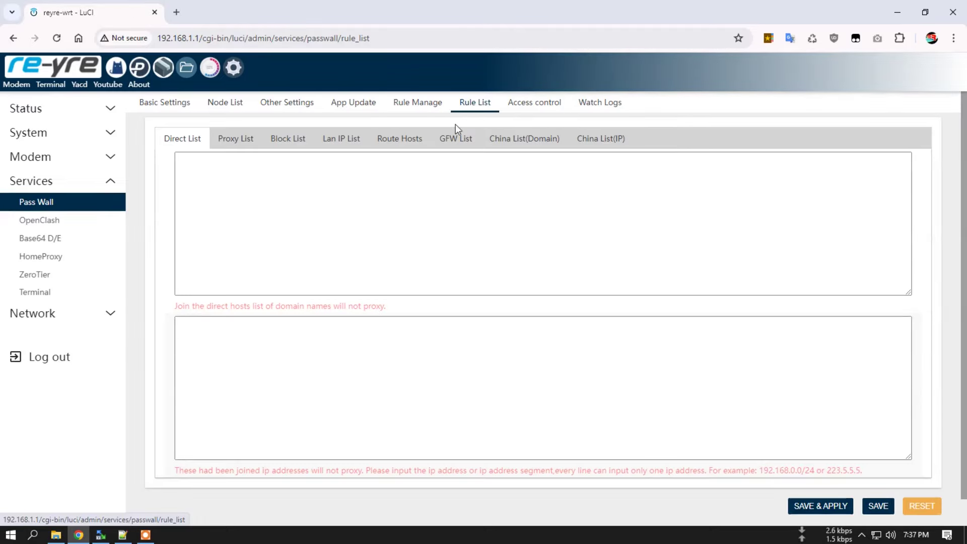
{"action": "left_click", "coordinate": [620, 140]}
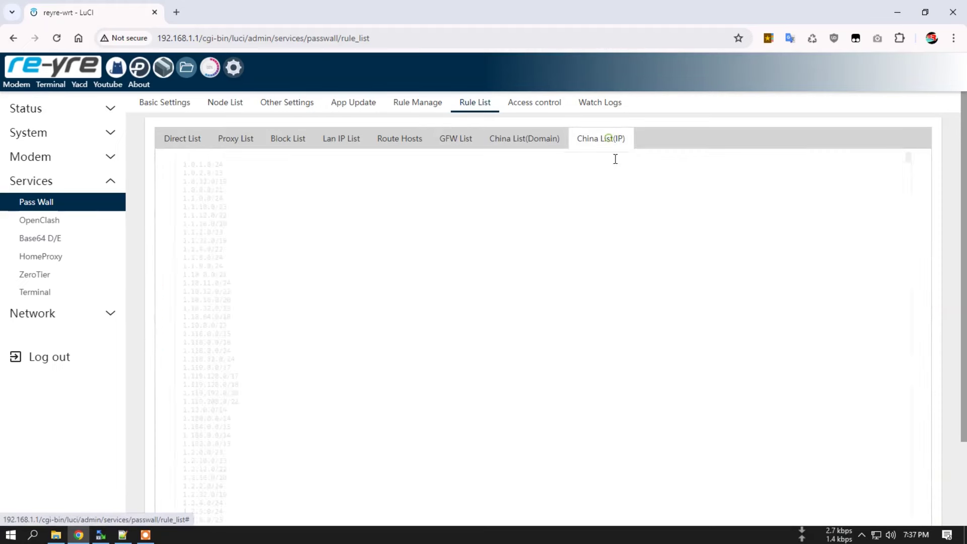
{"action": "left_click", "coordinate": [537, 141]}
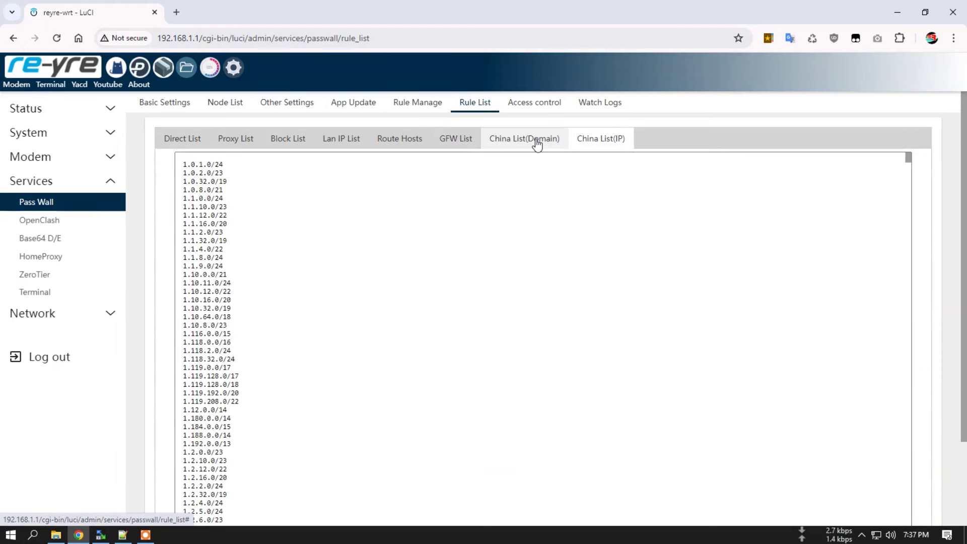
{"action": "left_click", "coordinate": [471, 145]}
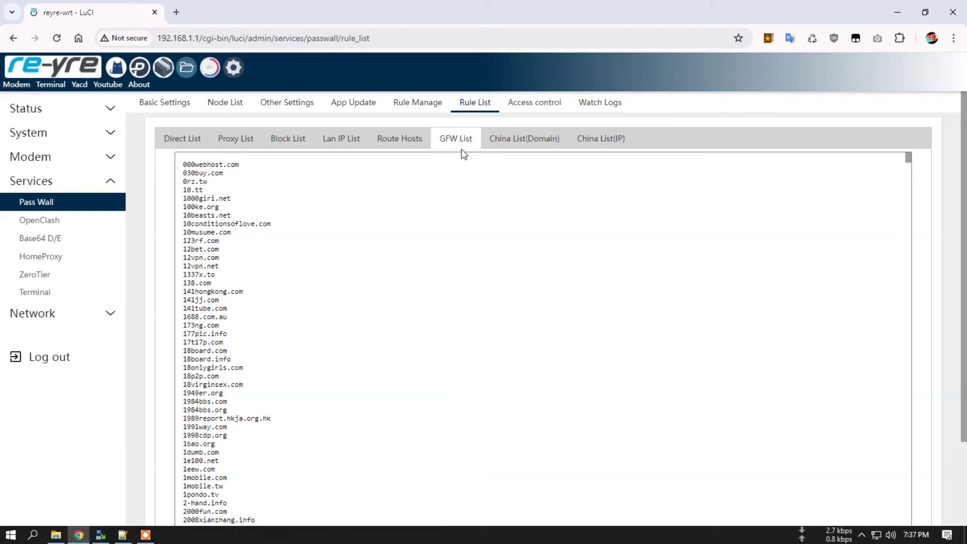
{"action": "left_click", "coordinate": [448, 146]}
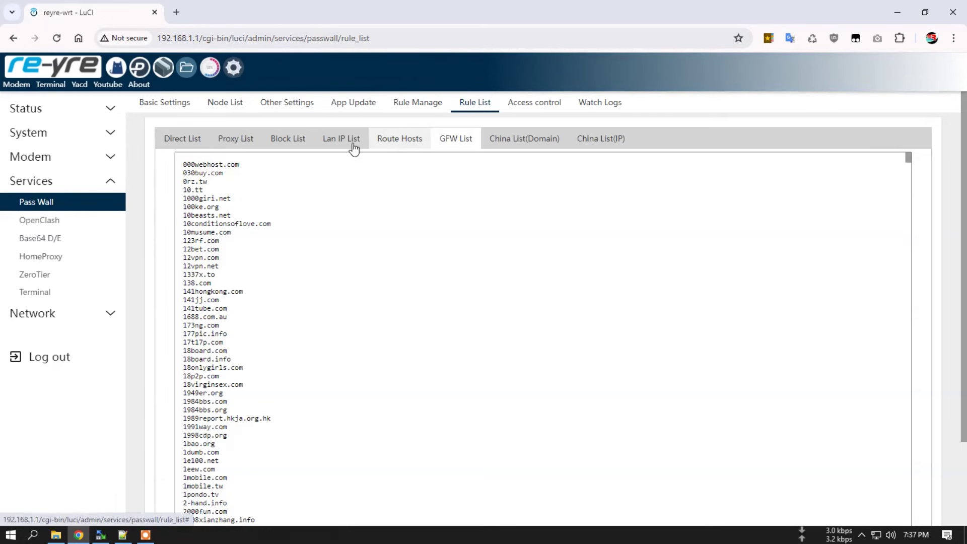
{"action": "left_click", "coordinate": [388, 149]}
{"action": "left_click", "coordinate": [278, 146]}
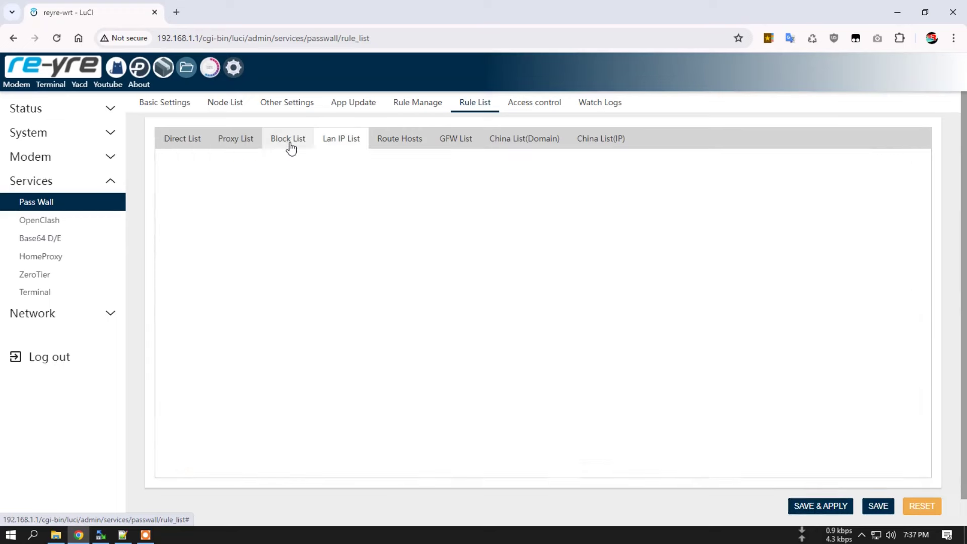
{"action": "left_click", "coordinate": [224, 143]}
{"action": "left_click", "coordinate": [188, 146]}
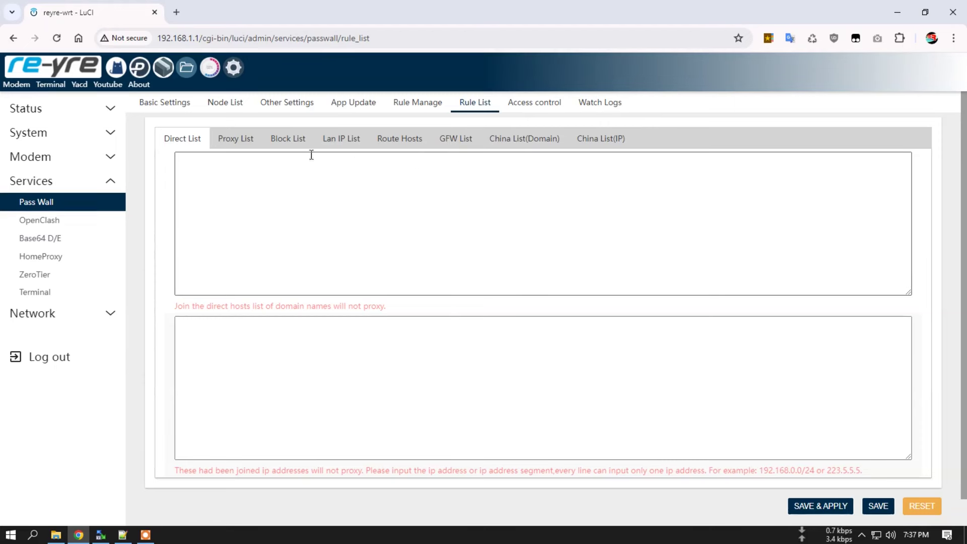
Step: Return to Pass Wall's Basic Settings and check the TCP Node options under the Main settings
{"action": "left_click", "coordinate": [167, 104]}
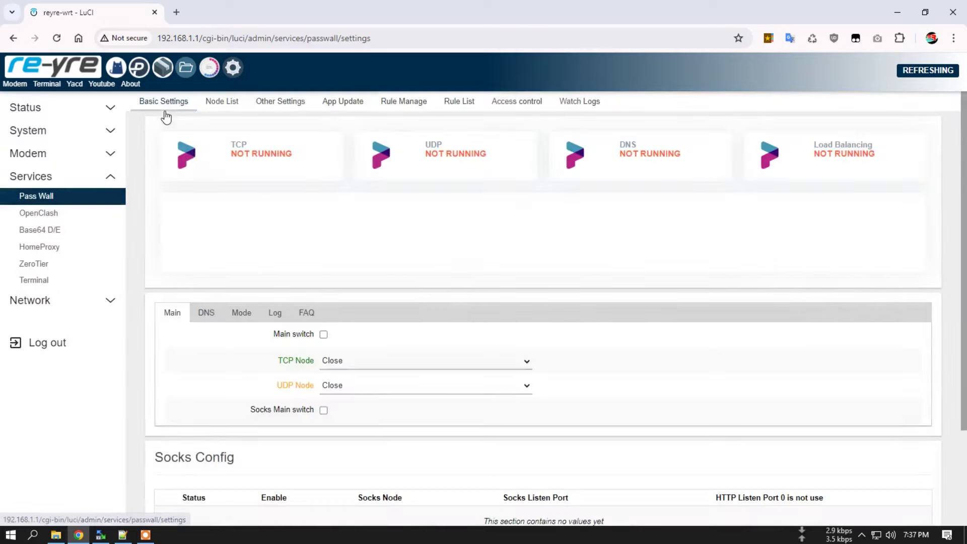
{"action": "scroll", "coordinate": [528, 351], "scroll_direction": "down", "scroll_amount": 3}
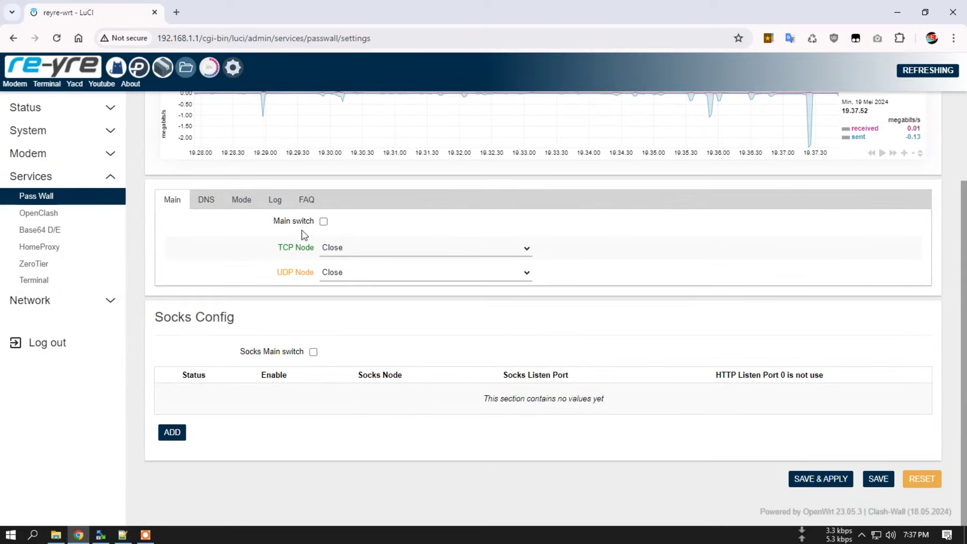
{"action": "left_click", "coordinate": [404, 253]}
{"action": "left_click", "coordinate": [195, 241]}
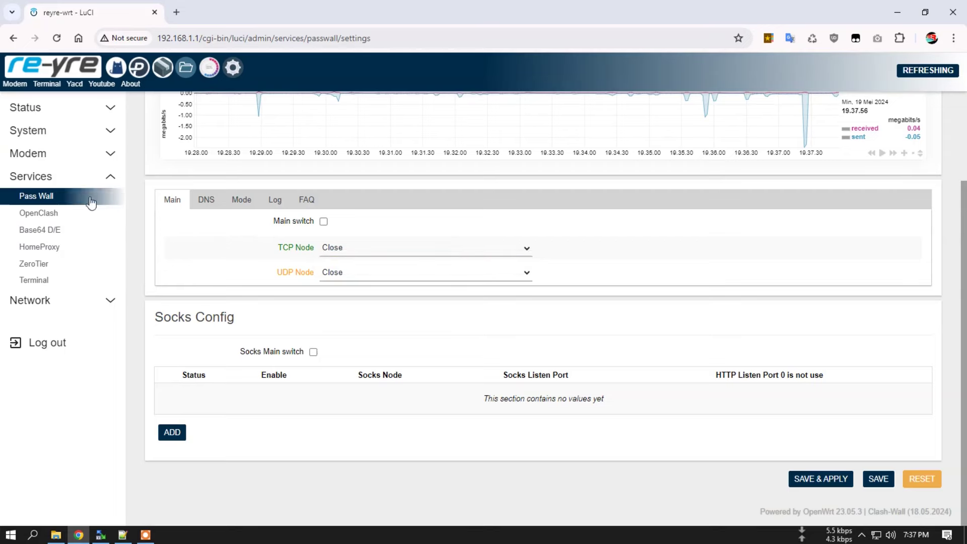
{"action": "scroll", "coordinate": [53, 212], "scroll_direction": "up", "scroll_amount": 2}
Step: View OpenClash's overview and its plugin settings for Operation Mode, Traffic Control and DNS
{"action": "left_click", "coordinate": [48, 214]}
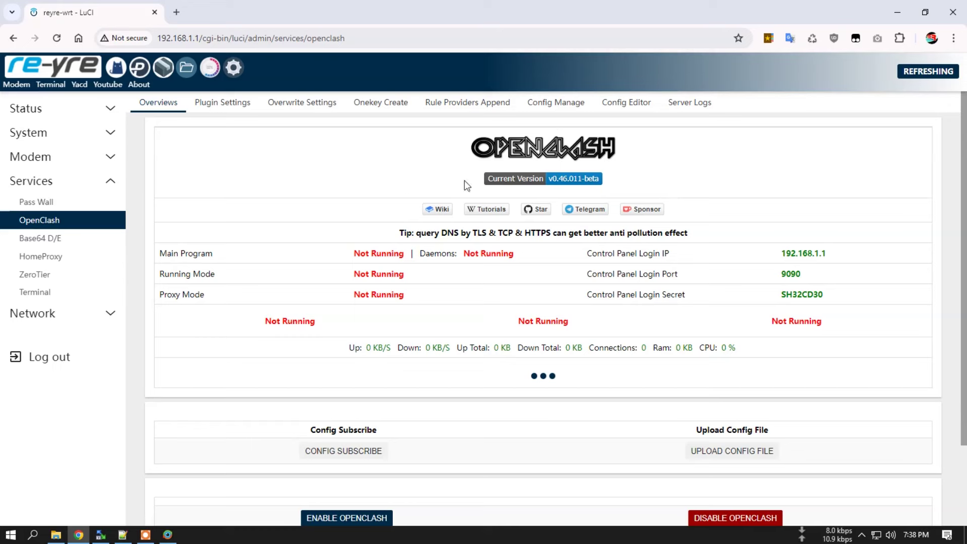
{"action": "left_click", "coordinate": [234, 104]}
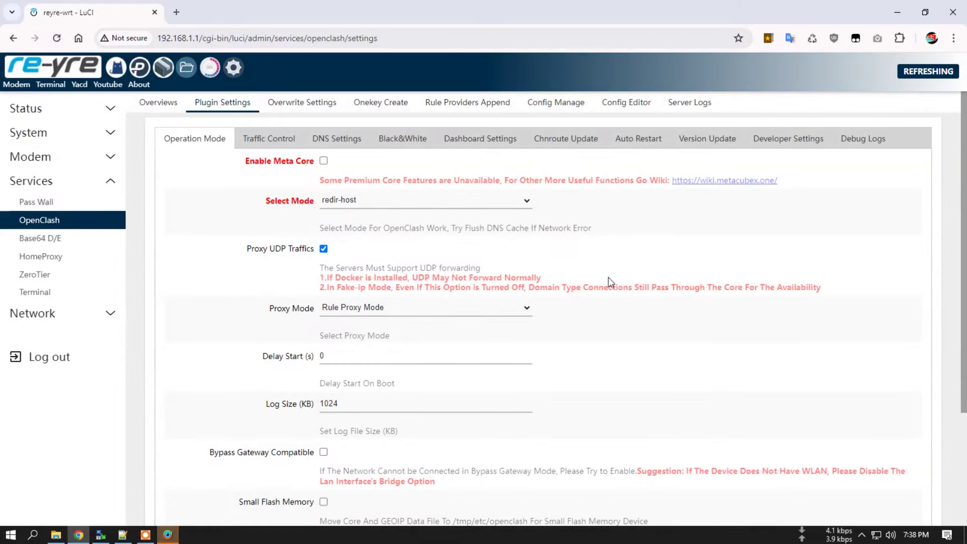
{"action": "scroll", "coordinate": [314, 308], "scroll_direction": "down", "scroll_amount": 3}
{"action": "scroll", "coordinate": [386, 315], "scroll_direction": "up", "scroll_amount": 3}
{"action": "left_click", "coordinate": [276, 147]}
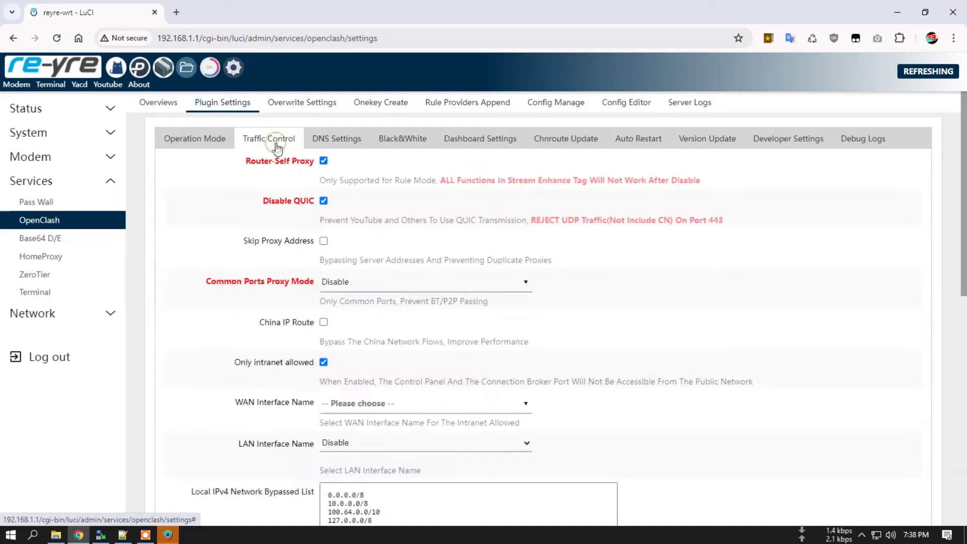
{"action": "scroll", "coordinate": [398, 322], "scroll_direction": "down", "scroll_amount": 3}
{"action": "scroll", "coordinate": [399, 322], "scroll_direction": "down", "scroll_amount": 7}
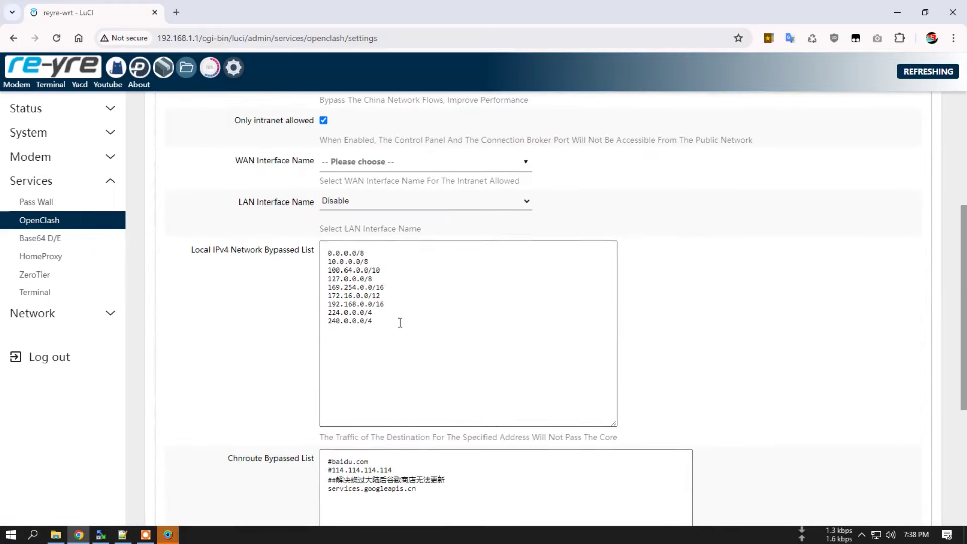
{"action": "scroll", "coordinate": [240, 322], "scroll_direction": "up", "scroll_amount": 10}
{"action": "left_click", "coordinate": [313, 142]}
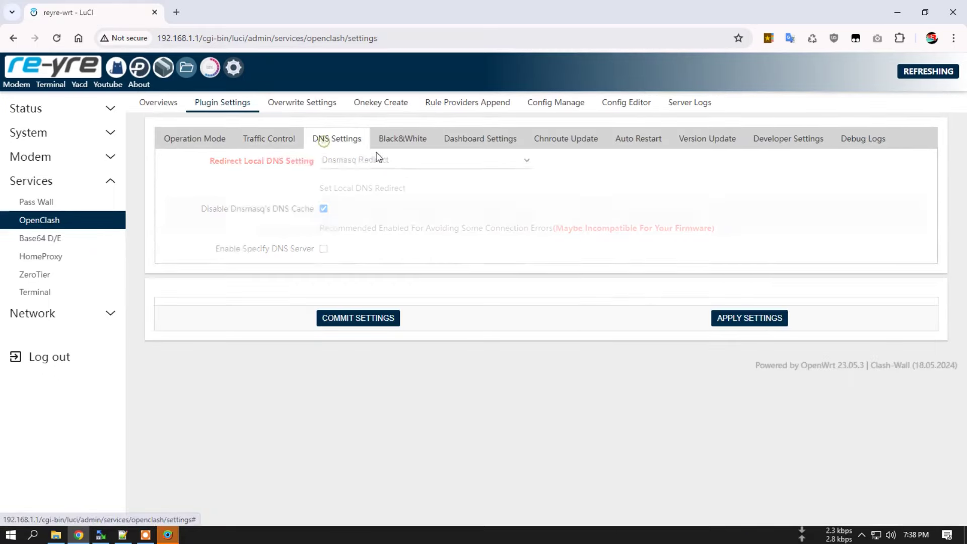
Step: Examine the core and client versions, update and backup options on OpenClash's Version Update page
{"action": "left_click", "coordinate": [718, 145]}
{"action": "scroll", "coordinate": [872, 276], "scroll_direction": "down", "scroll_amount": 1}
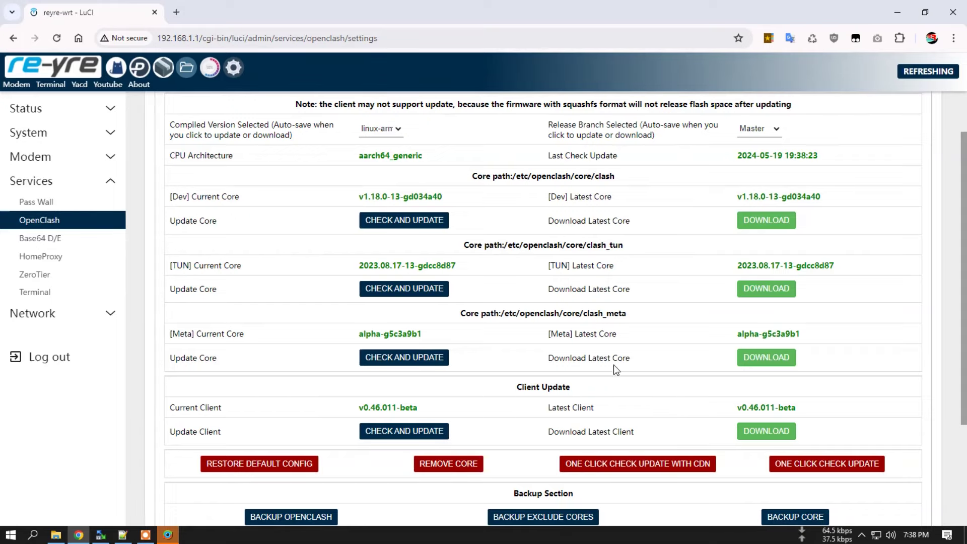
{"action": "scroll", "coordinate": [614, 368], "scroll_direction": "down", "scroll_amount": 3}
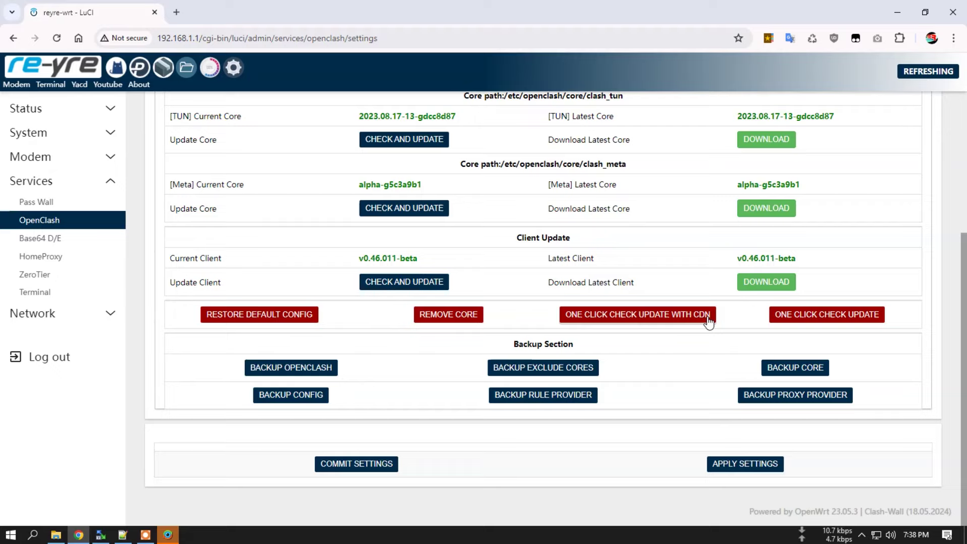
{"action": "scroll", "coordinate": [688, 349], "scroll_direction": "up", "scroll_amount": 4}
{"action": "scroll", "coordinate": [683, 379], "scroll_direction": "down", "scroll_amount": 2}
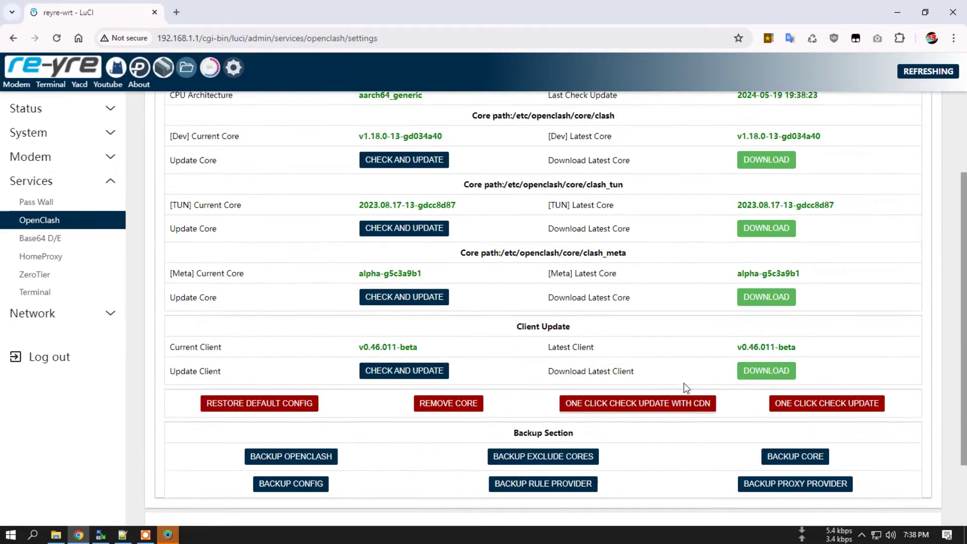
{"action": "scroll", "coordinate": [680, 386], "scroll_direction": "up", "scroll_amount": 2}
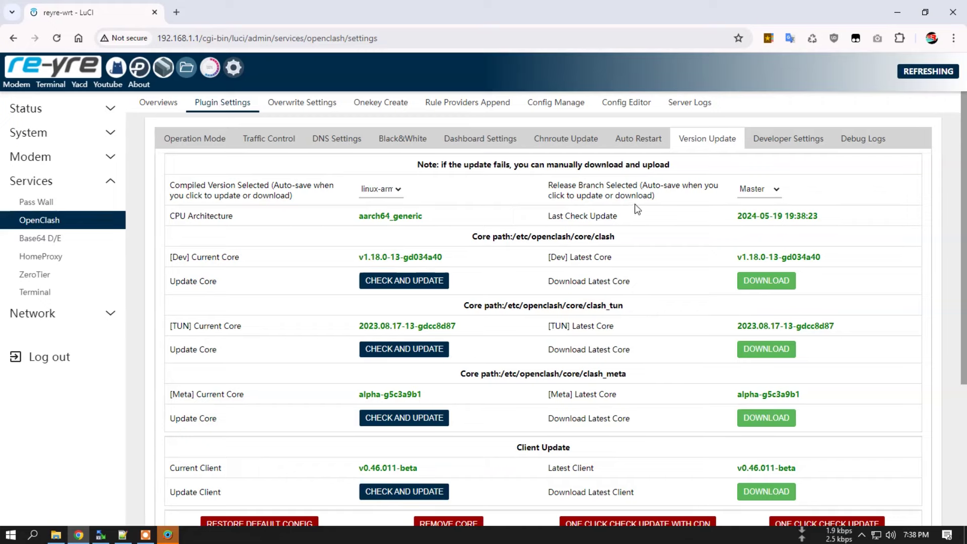
Step: View the Base64 D/E and HomeProxy services and ZeroTier's base settings and interface info
{"action": "left_click", "coordinate": [78, 238]}
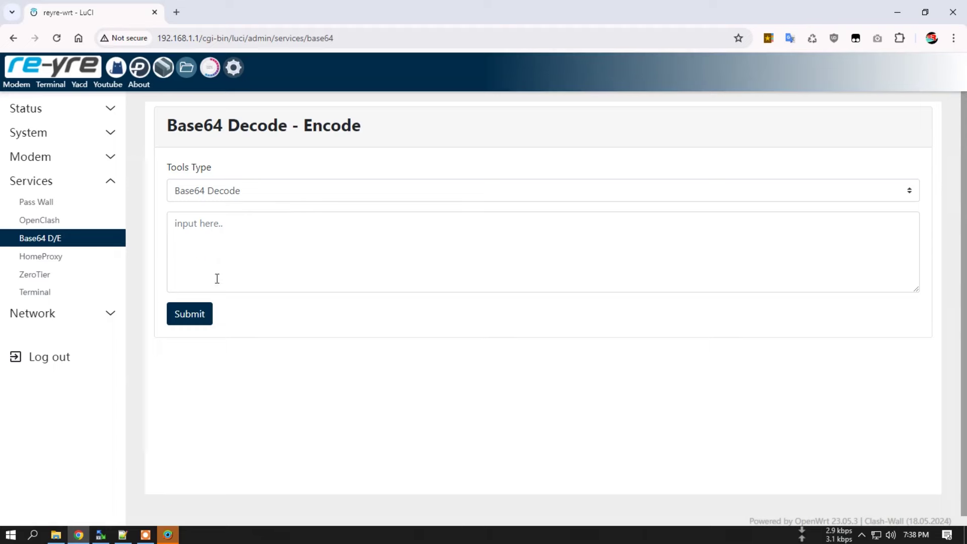
{"action": "left_click", "coordinate": [58, 258]}
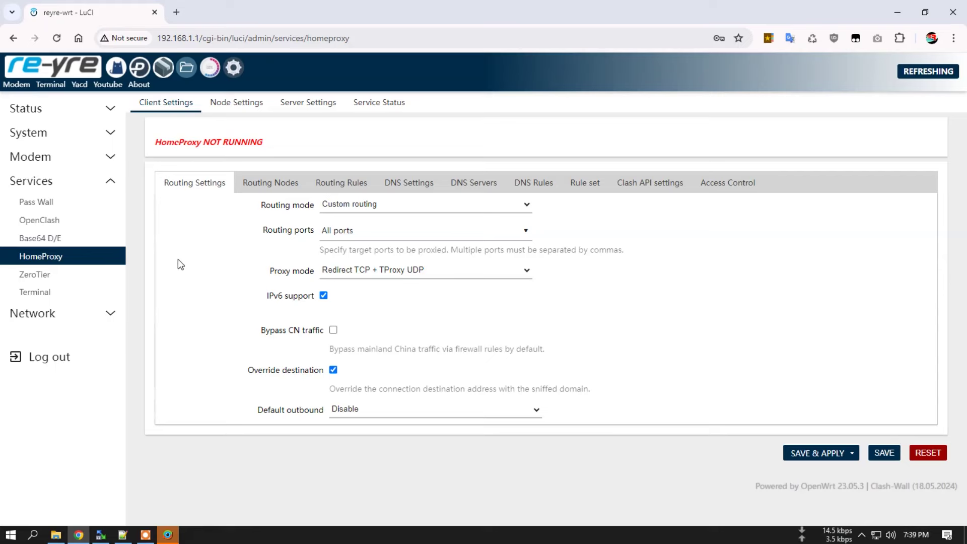
{"action": "left_click", "coordinate": [53, 275]}
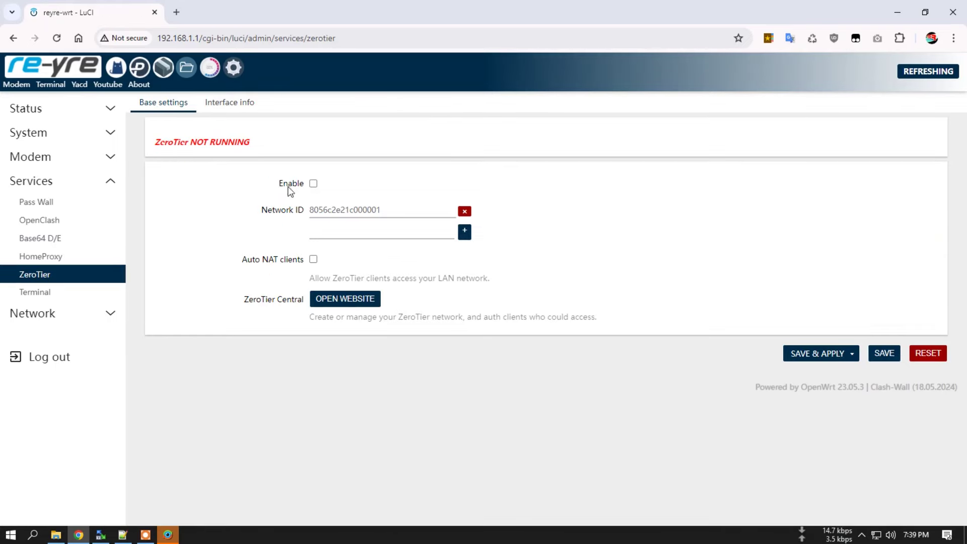
{"action": "left_click", "coordinate": [233, 103]}
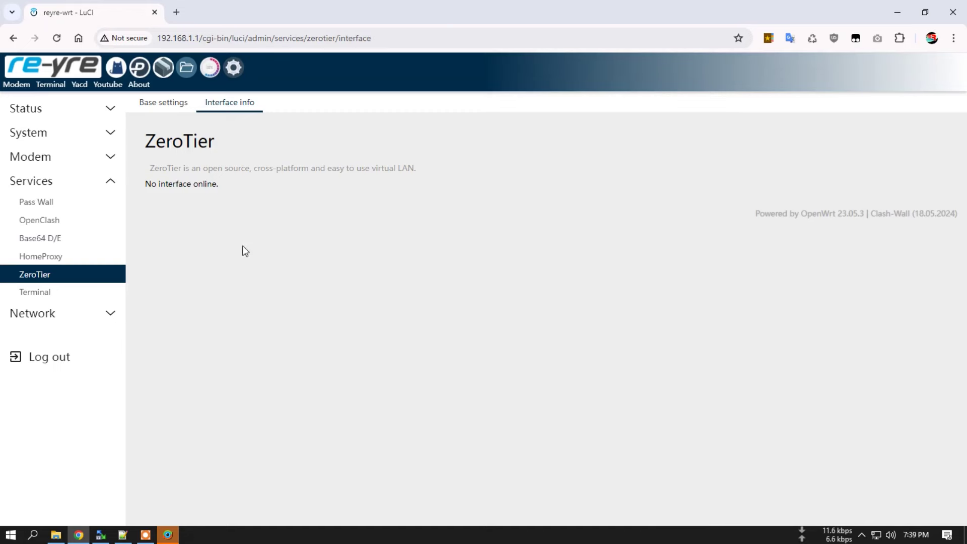
Step: Enable ZeroTier in its base settings, save and apply the change, and check its interface info
{"action": "left_click", "coordinate": [151, 104]}
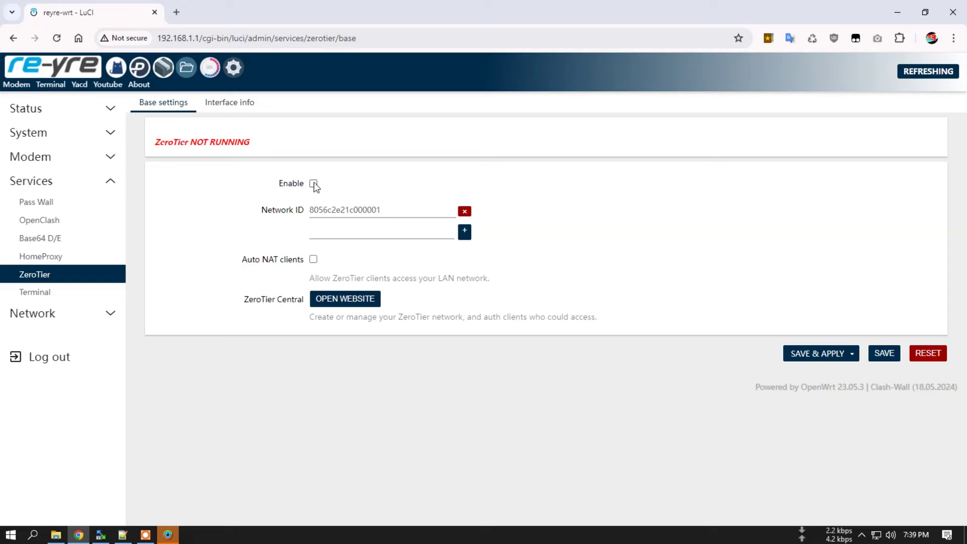
{"action": "left_click", "coordinate": [830, 354]}
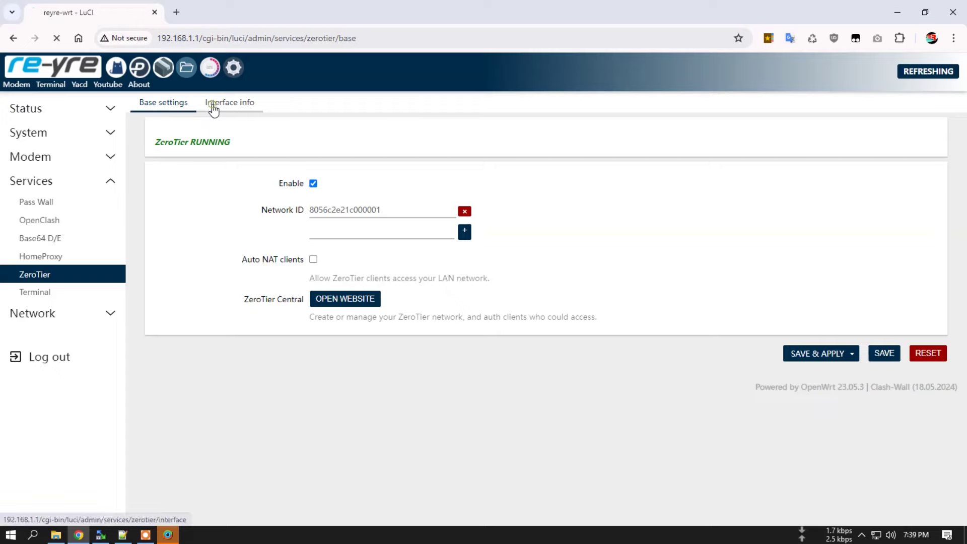
{"action": "left_click", "coordinate": [211, 105]}
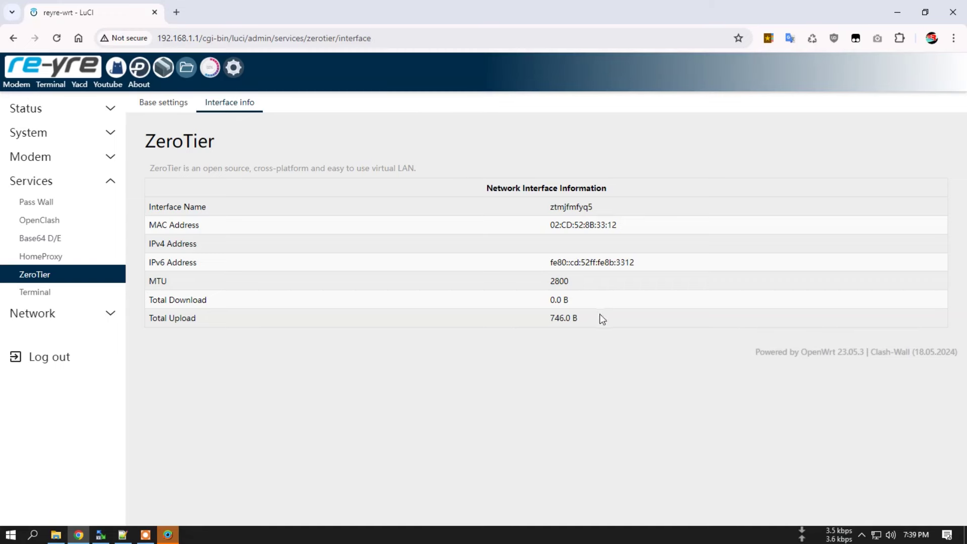
Step: Disable ZeroTier in its base settings, then save and apply the change
{"action": "left_click", "coordinate": [172, 105]}
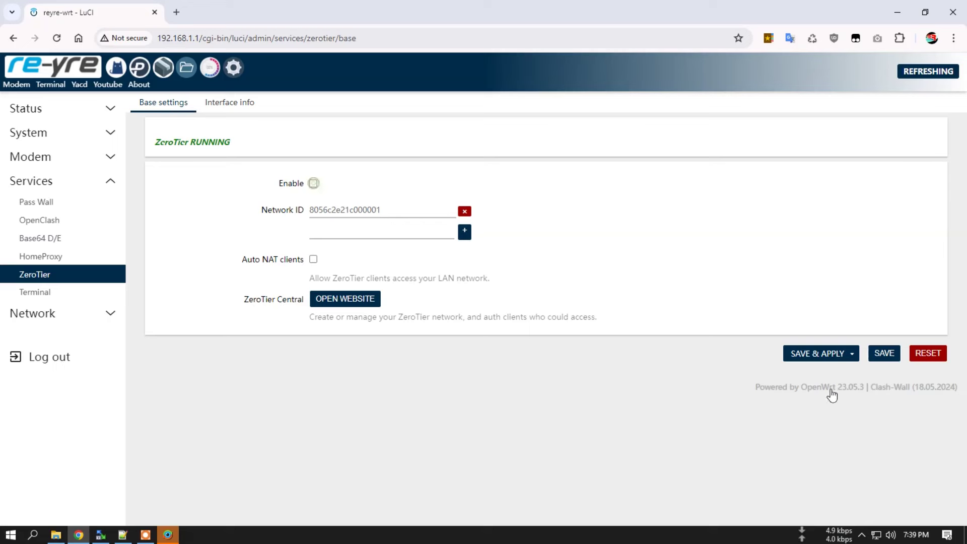
{"action": "left_click", "coordinate": [812, 357]}
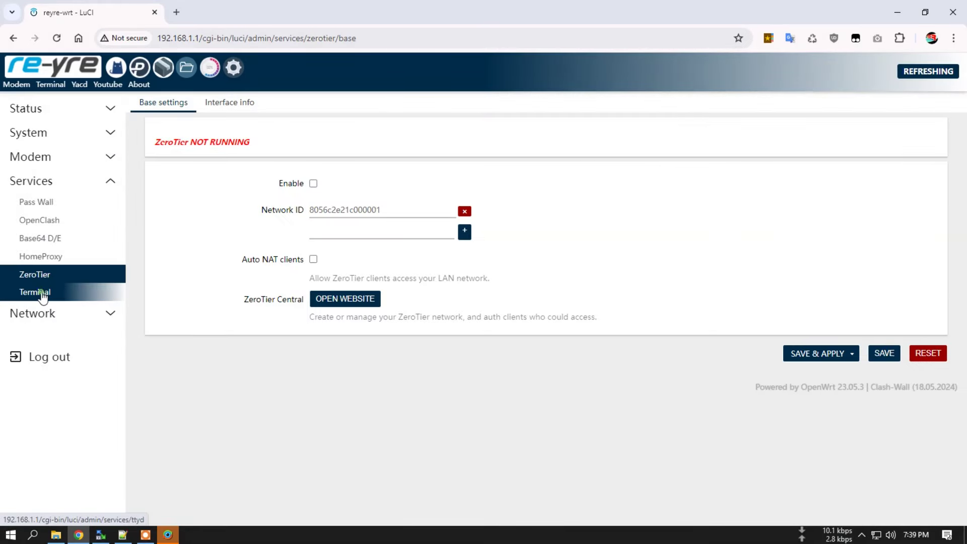
Step: View the Terminal service and open its Config page
{"action": "left_click", "coordinate": [44, 294]}
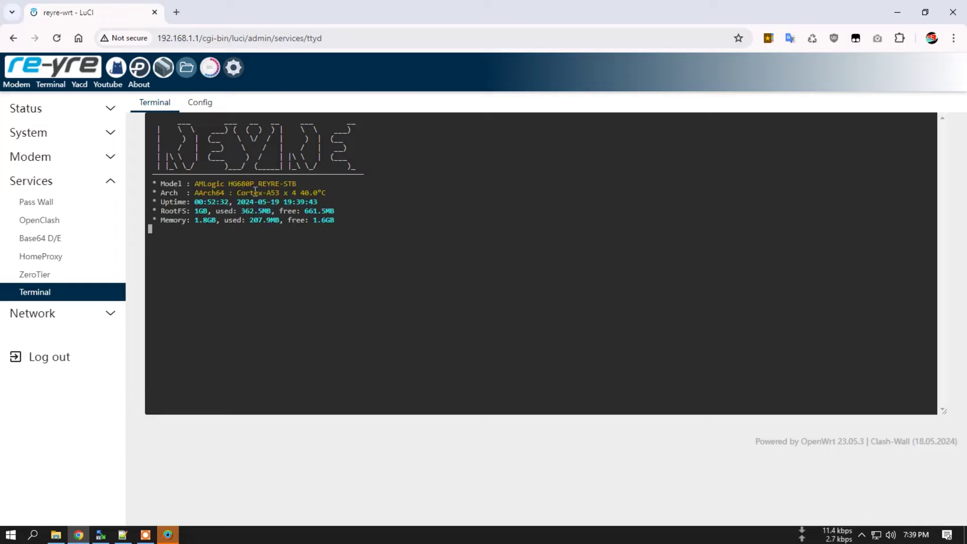
{"action": "left_click", "coordinate": [200, 102]}
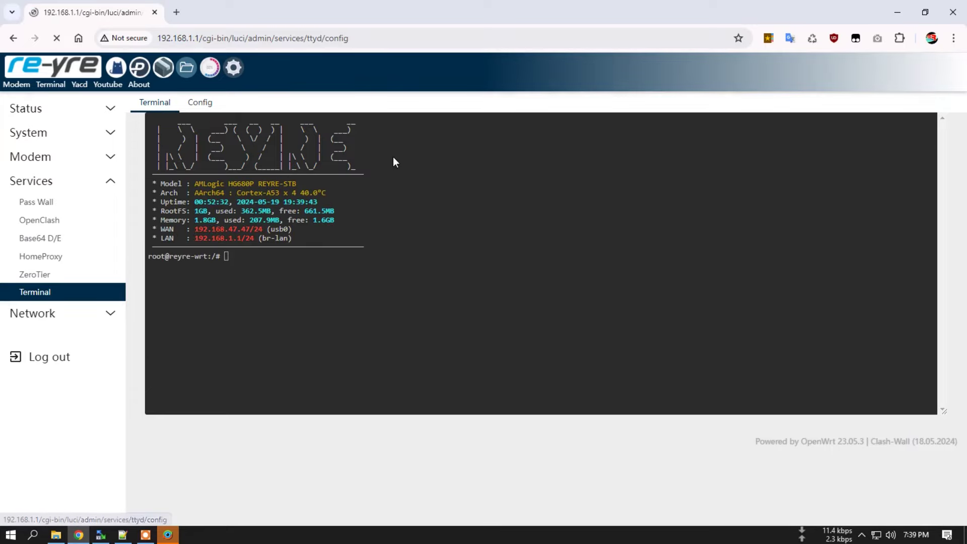
Step: Review the ttyd instance settings on the Config page and open the network Interfaces page
{"action": "scroll", "coordinate": [562, 337], "scroll_direction": "down", "scroll_amount": 3}
{"action": "scroll", "coordinate": [562, 337], "scroll_direction": "up", "scroll_amount": 3}
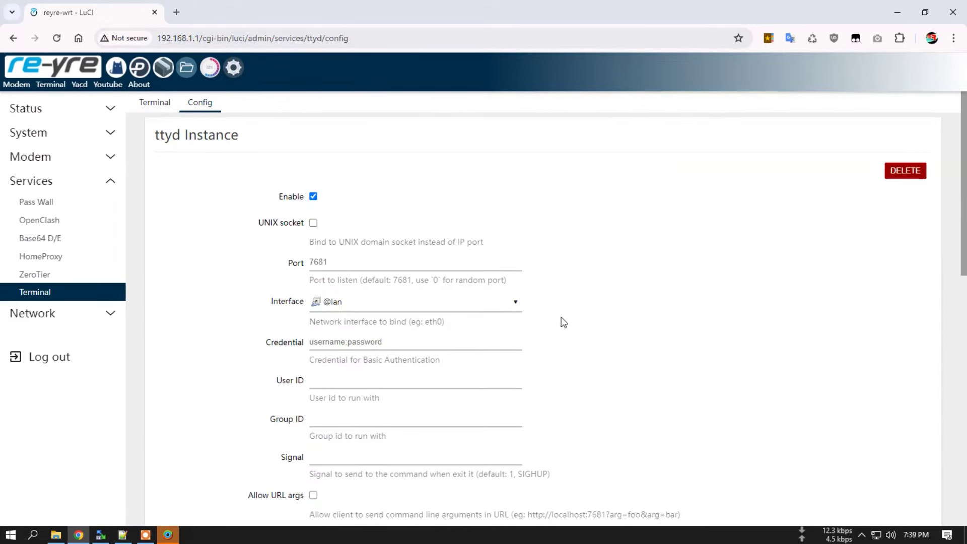
{"action": "left_click", "coordinate": [52, 314]}
{"action": "left_click", "coordinate": [59, 225]}
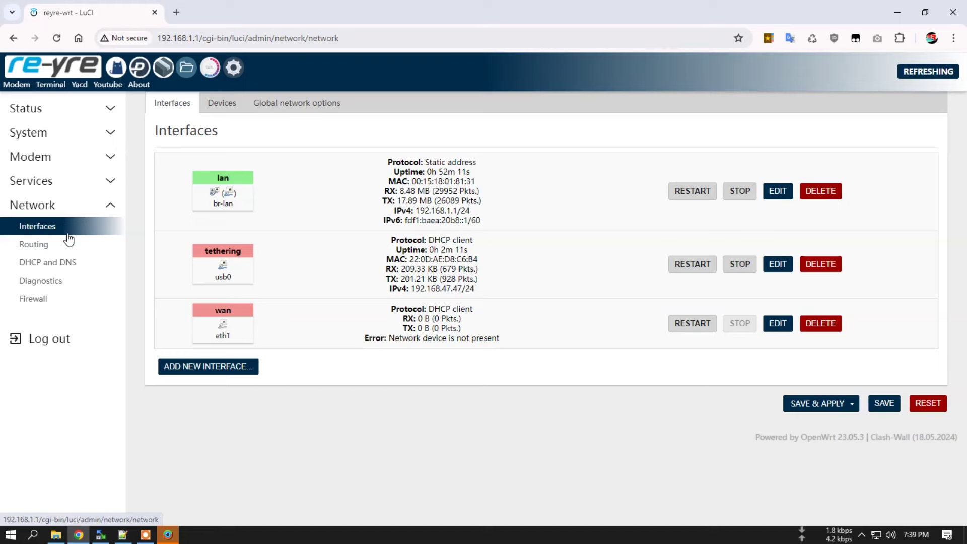
Step: View the network Routing page's static IPv4 and IPv6 routes and its IPv4 and IPv6 rules
{"action": "left_click", "coordinate": [64, 246]}
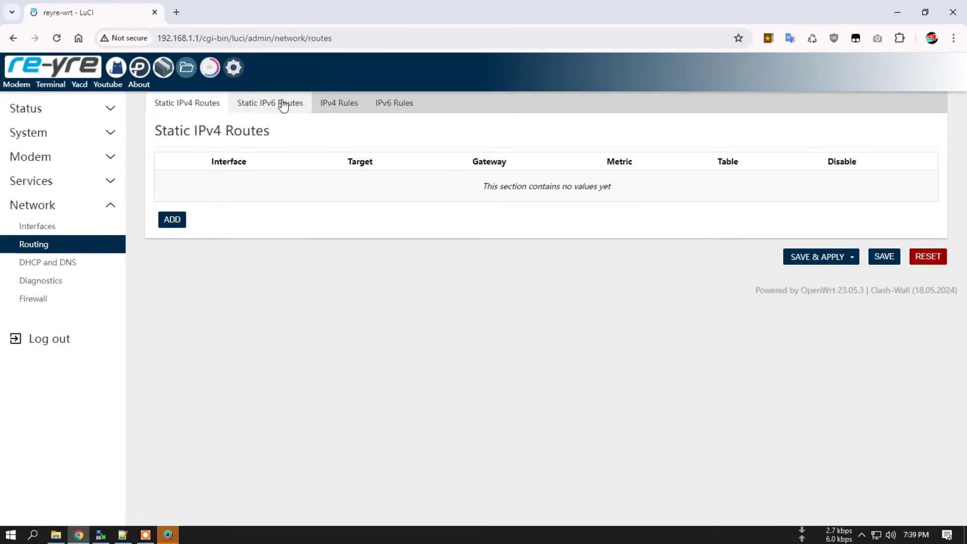
{"action": "left_click", "coordinate": [283, 104]}
{"action": "left_click", "coordinate": [339, 104]}
{"action": "left_click", "coordinate": [387, 104]}
Step: Review the DHCP and DNS settings from General through Devices & Ports, DNSSEC, Filter, Forwards, Limits, Log and Resolv & Hosts Files to Static Leases
{"action": "left_click", "coordinate": [37, 265]}
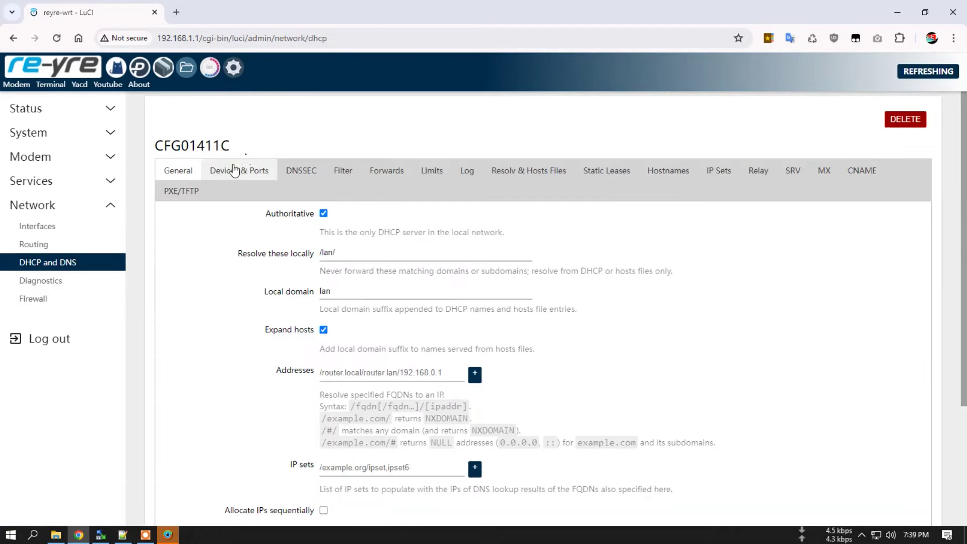
{"action": "left_click", "coordinate": [233, 171]}
{"action": "left_click", "coordinate": [304, 170]}
{"action": "left_click", "coordinate": [352, 173]}
{"action": "left_click", "coordinate": [384, 173]}
{"action": "left_click", "coordinate": [423, 175]}
{"action": "left_click", "coordinate": [469, 174]}
{"action": "left_click", "coordinate": [556, 175]}
{"action": "left_click", "coordinate": [609, 176]}
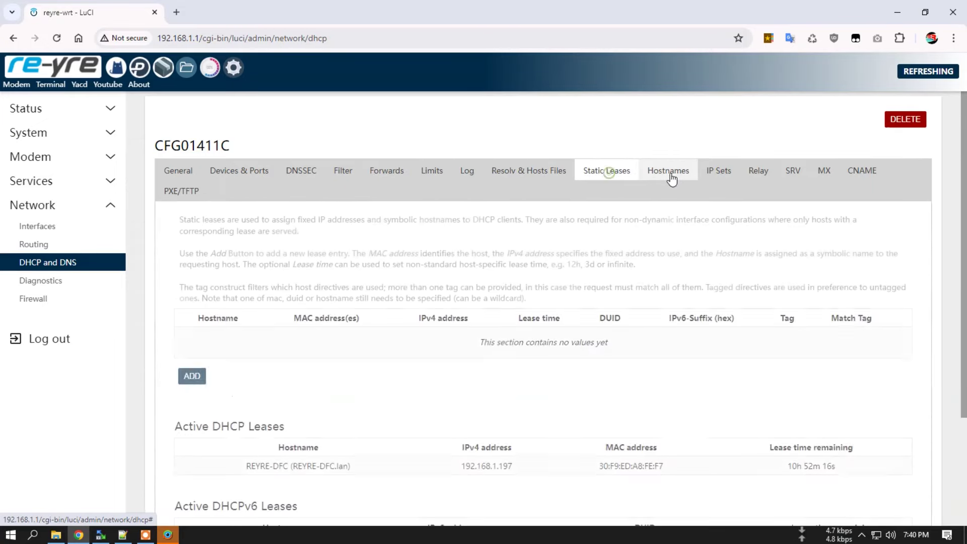
Step: Review the remaining DHCP and DNS sections: Hostnames, IP Sets, Relay, SRV, MX, CNAME and PXE/TFTP
{"action": "left_click", "coordinate": [670, 175]}
{"action": "left_click", "coordinate": [714, 176]}
{"action": "left_click", "coordinate": [754, 176]}
{"action": "left_click", "coordinate": [793, 176]}
{"action": "left_click", "coordinate": [830, 176]}
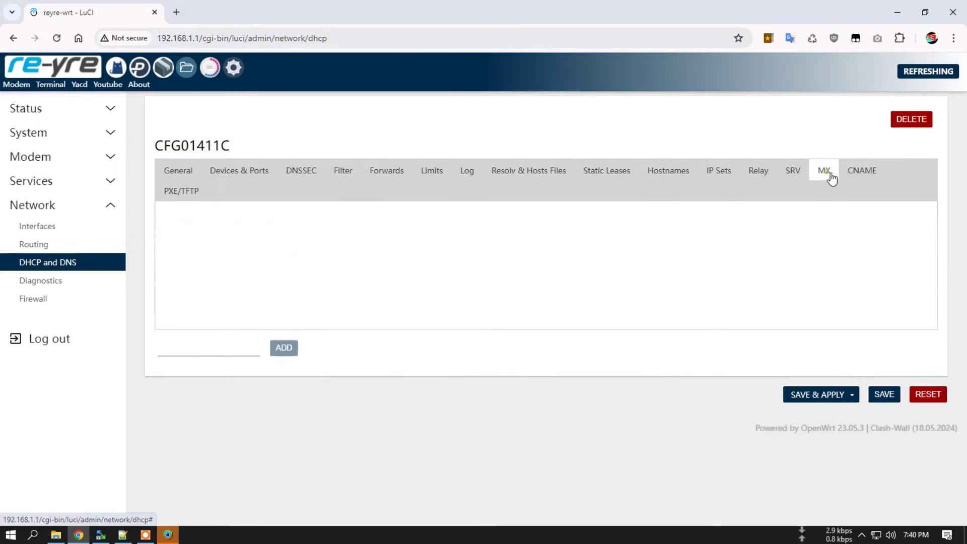
{"action": "left_click", "coordinate": [862, 172]}
{"action": "left_click", "coordinate": [179, 192]}
Step: View network Diagnostics and the Firewall's General Settings, Port Forwards, Traffic Rules, NAT Rules and IP Sets
{"action": "left_click", "coordinate": [49, 284]}
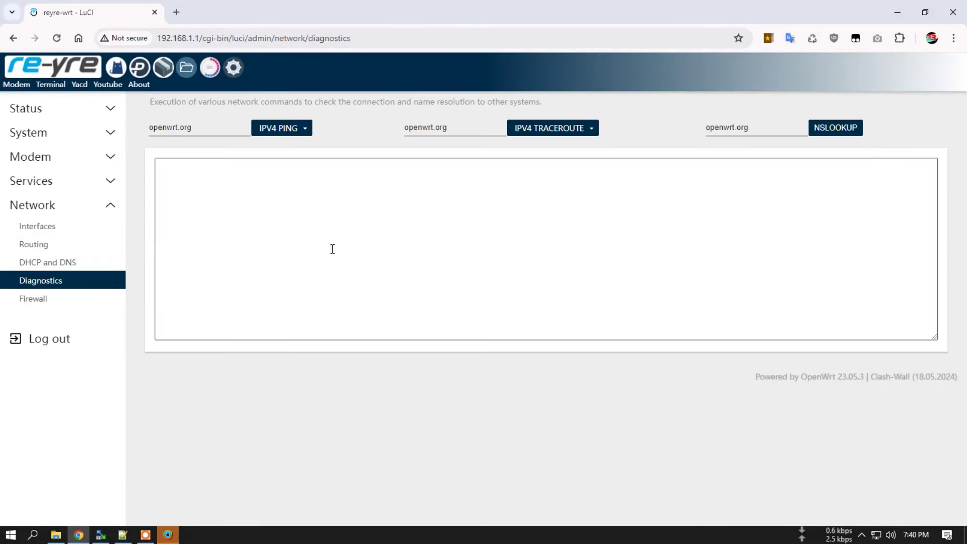
{"action": "left_click", "coordinate": [36, 303]}
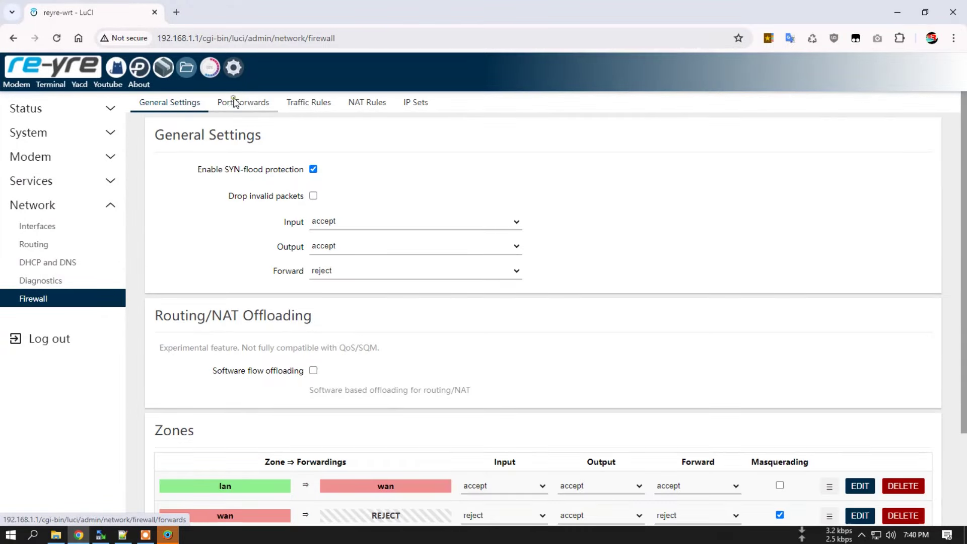
{"action": "left_click", "coordinate": [235, 103]}
{"action": "left_click", "coordinate": [305, 104]}
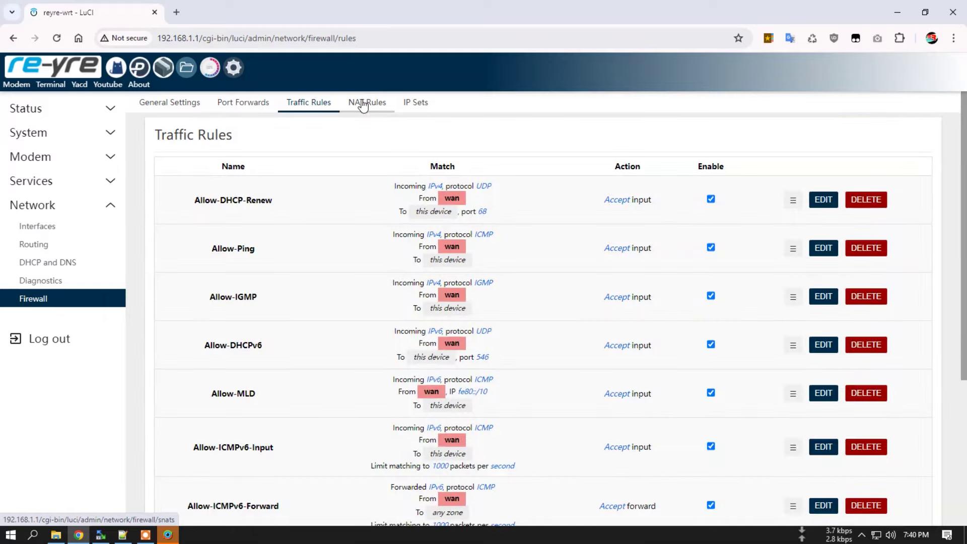
{"action": "left_click", "coordinate": [362, 102]}
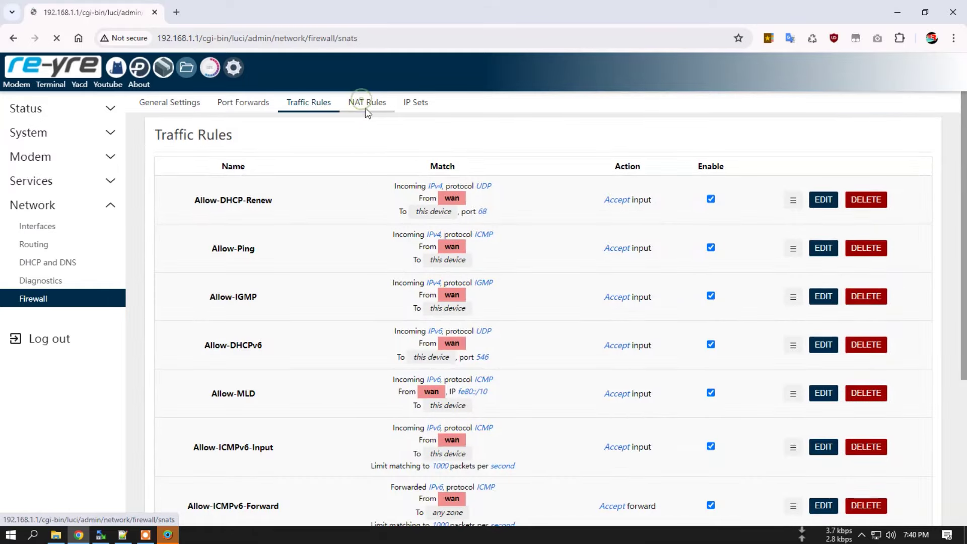
{"action": "left_click", "coordinate": [422, 106]}
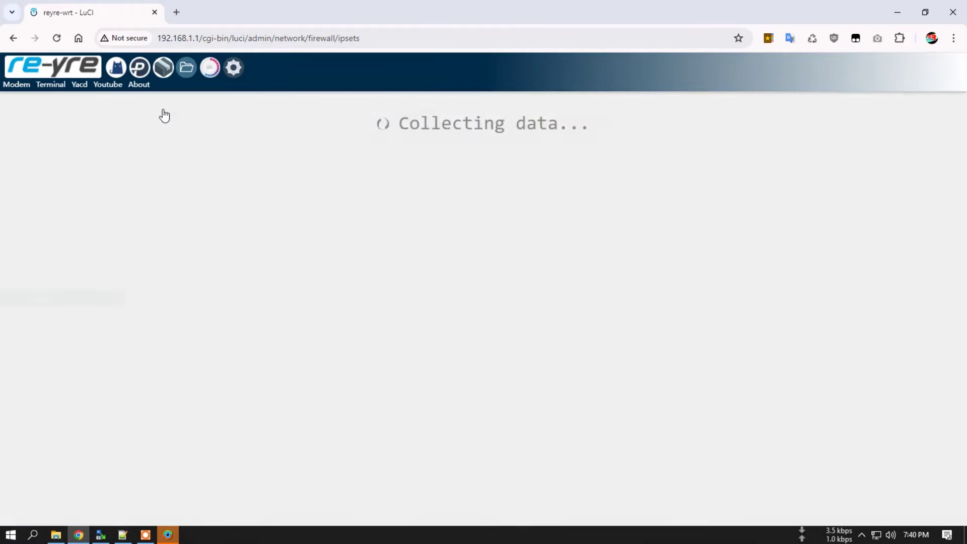
Step: Open the Status Overview and try the header shortcuts to Interfaces, Net Monitor, File Manager, HomeProxy, Pass Wall and OpenClash
{"action": "left_click", "coordinate": [69, 110]}
{"action": "left_click", "coordinate": [69, 128]}
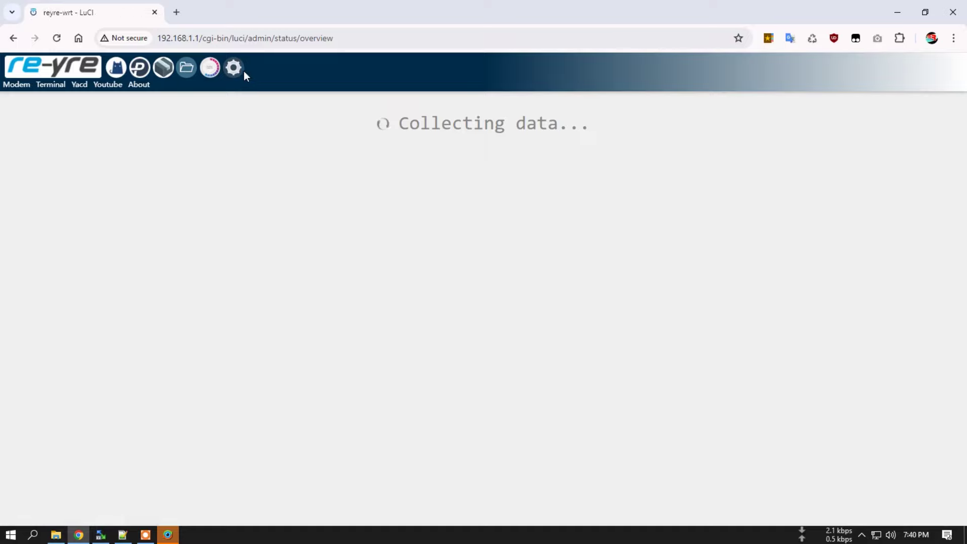
{"action": "left_click", "coordinate": [233, 69]}
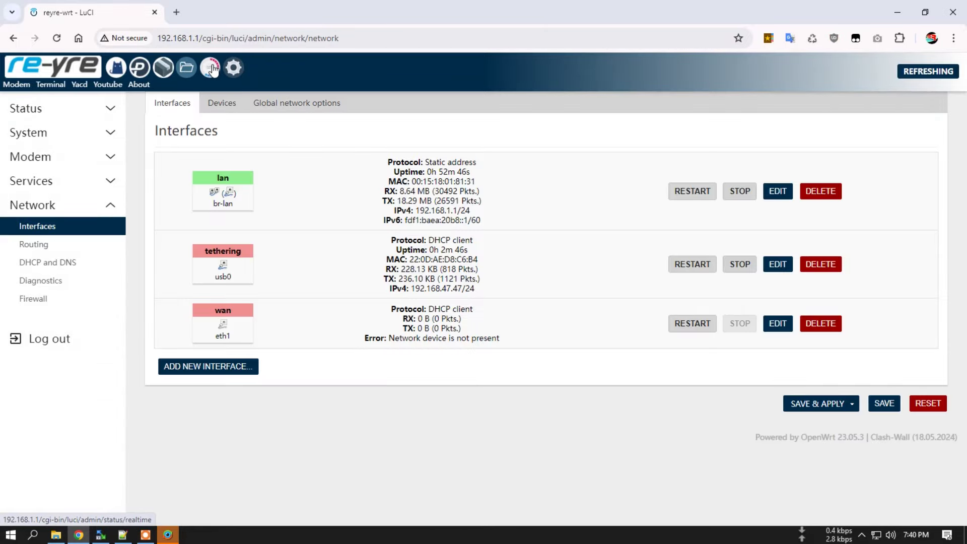
{"action": "left_click", "coordinate": [212, 68]}
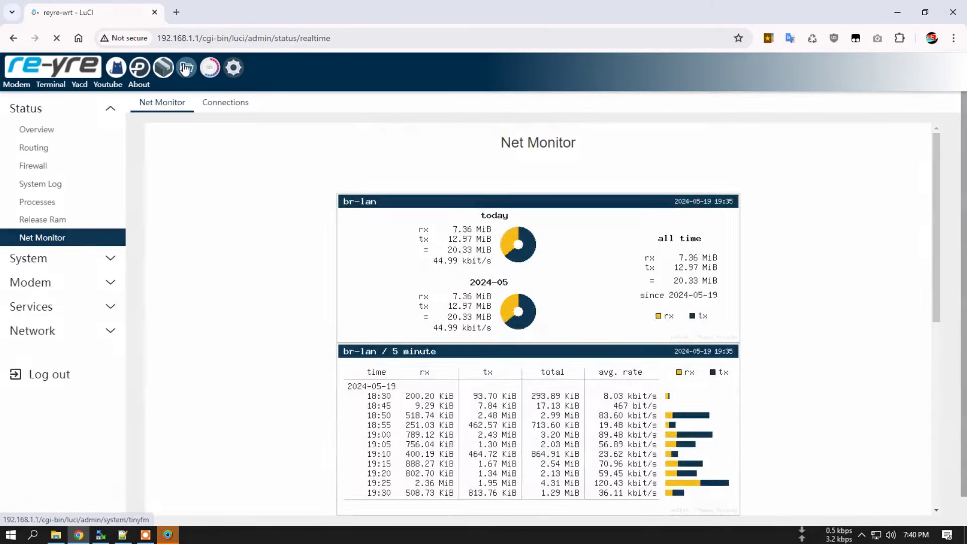
{"action": "left_click", "coordinate": [185, 68]}
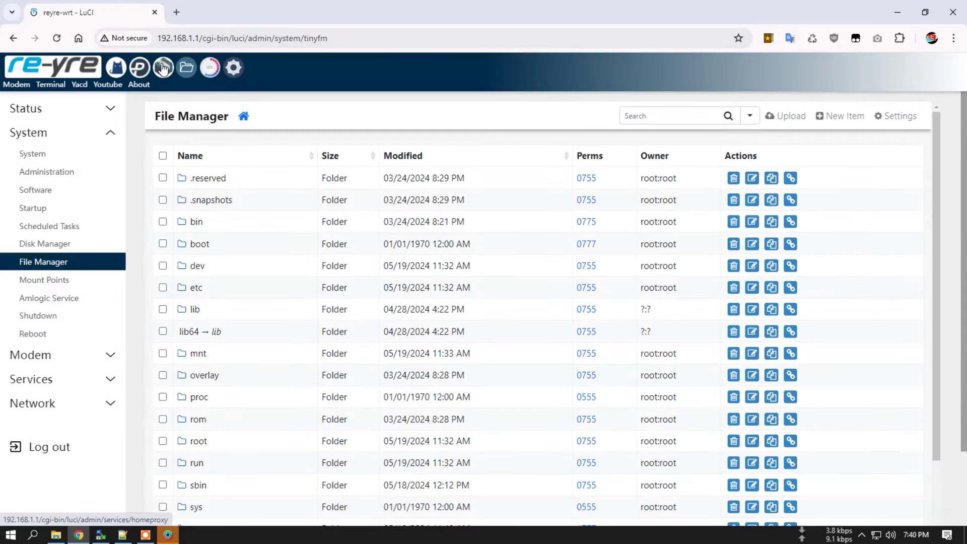
{"action": "left_click", "coordinate": [162, 68]}
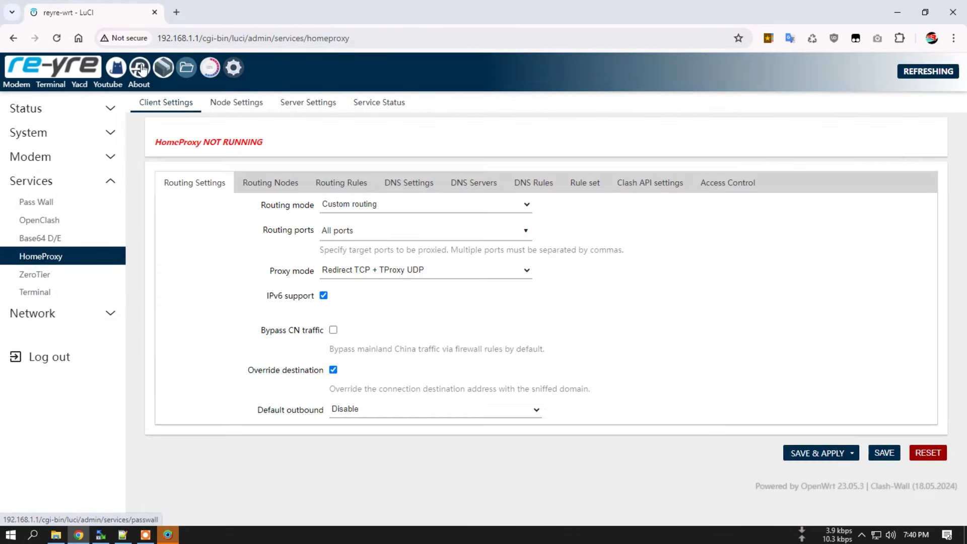
{"action": "left_click", "coordinate": [141, 68]}
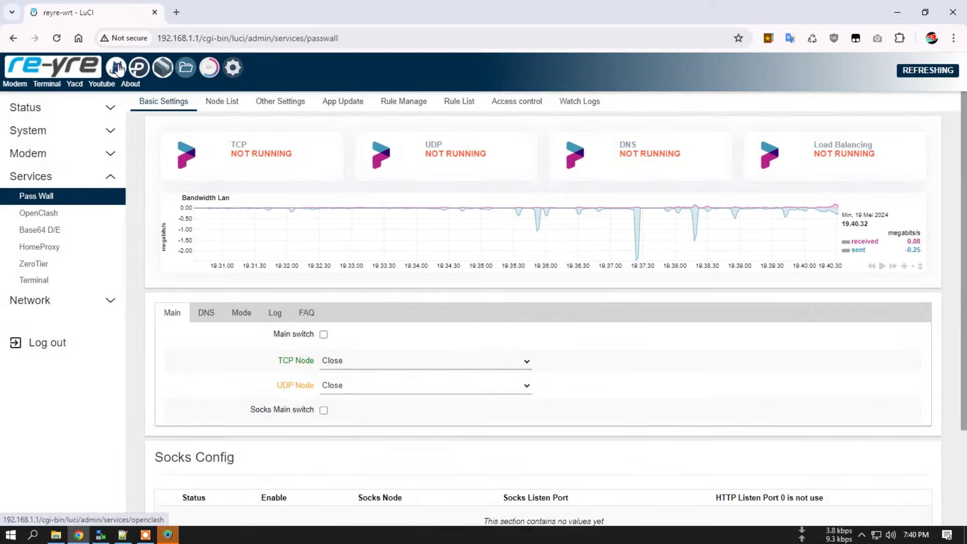
{"action": "left_click", "coordinate": [117, 69]}
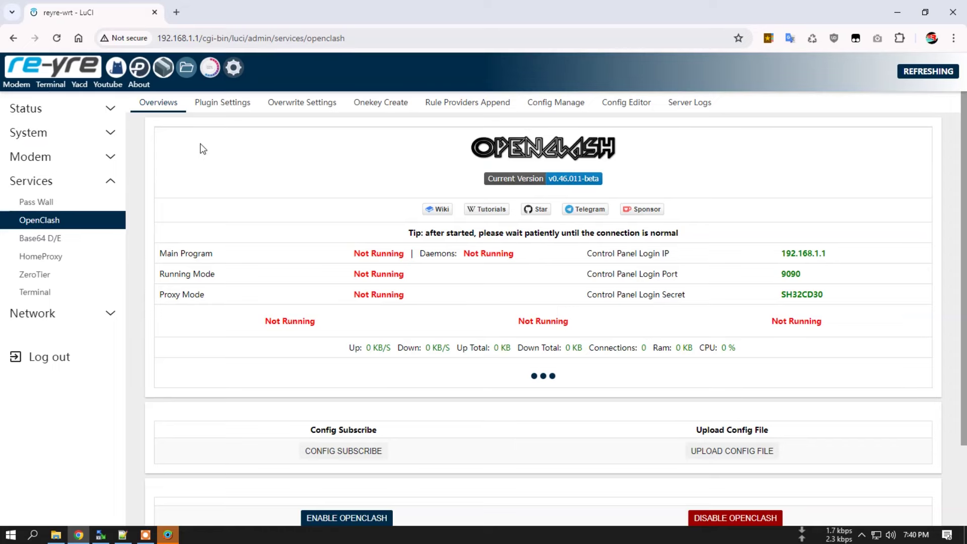
Step: Read through the firmware's About page including its donation QR code, and return to the Status Overview
{"action": "left_click", "coordinate": [142, 90]}
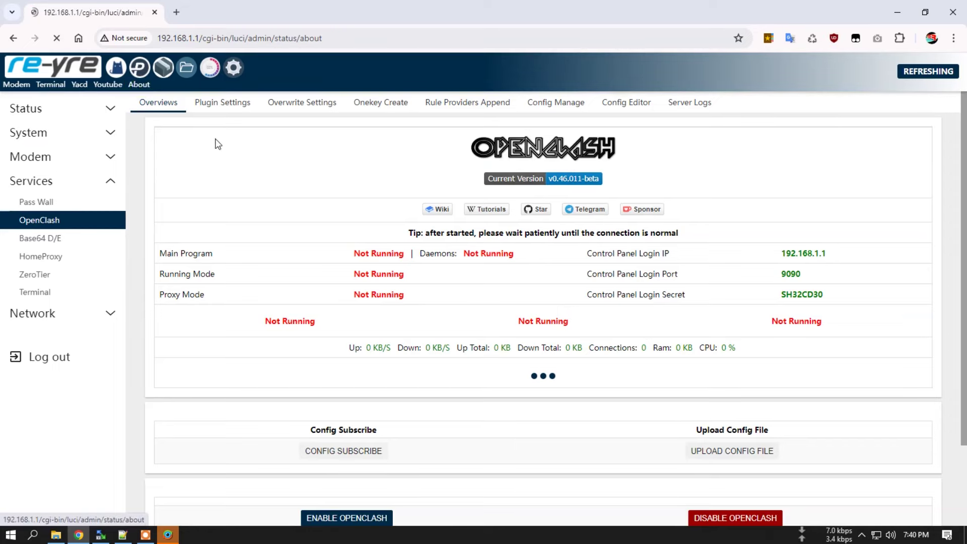
{"action": "scroll", "coordinate": [553, 248], "scroll_direction": "down", "scroll_amount": 2}
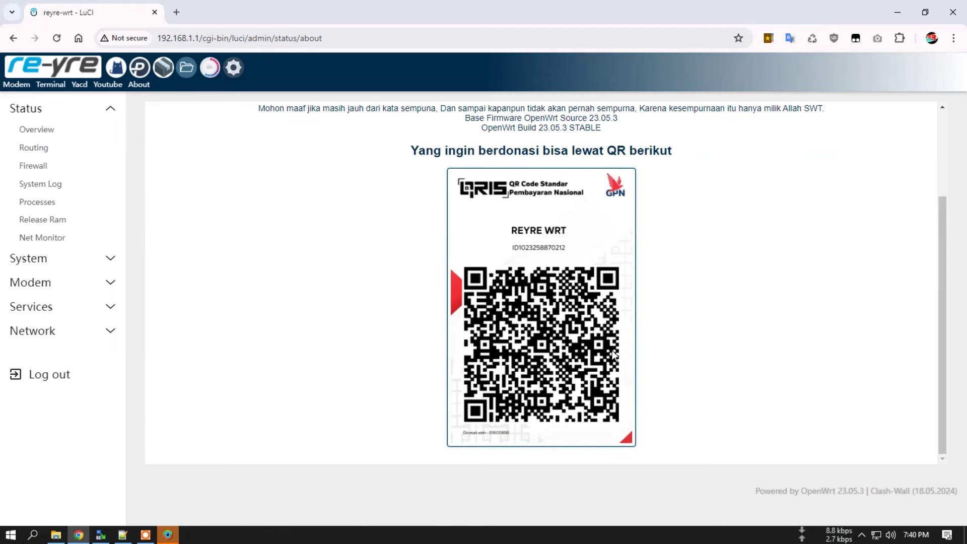
{"action": "scroll", "coordinate": [613, 354], "scroll_direction": "up", "scroll_amount": 2}
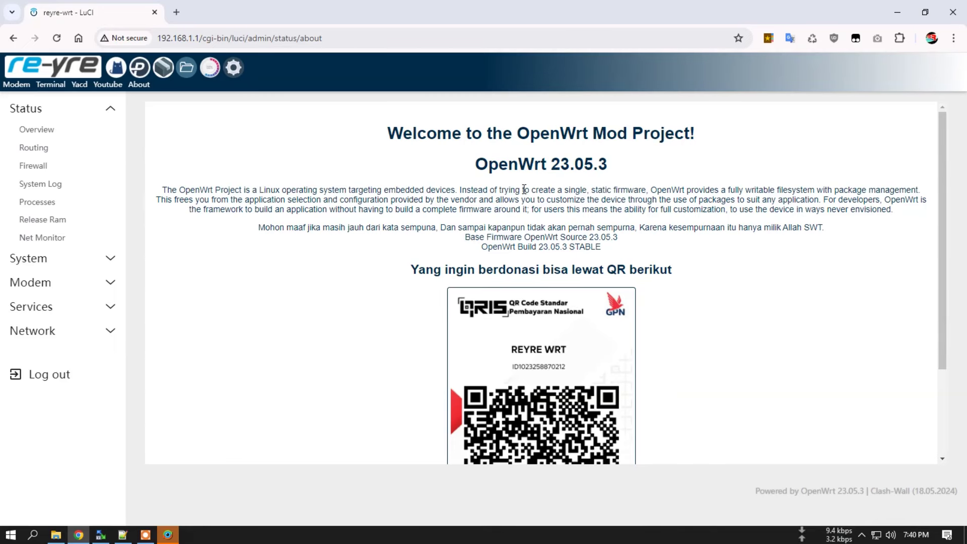
{"action": "scroll", "coordinate": [539, 295], "scroll_direction": "down", "scroll_amount": 1}
{"action": "scroll", "coordinate": [547, 284], "scroll_direction": "down", "scroll_amount": 1}
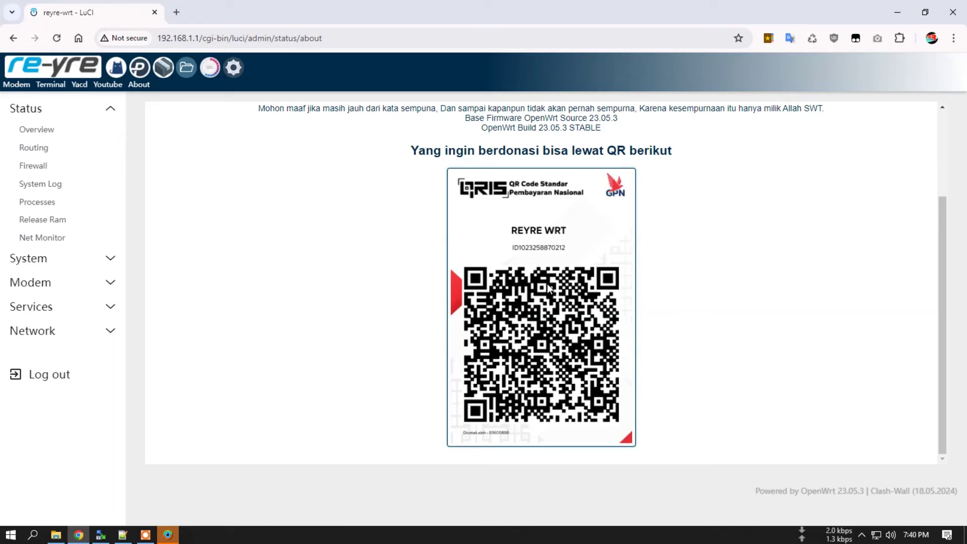
{"action": "scroll", "coordinate": [548, 257], "scroll_direction": "up", "scroll_amount": 2}
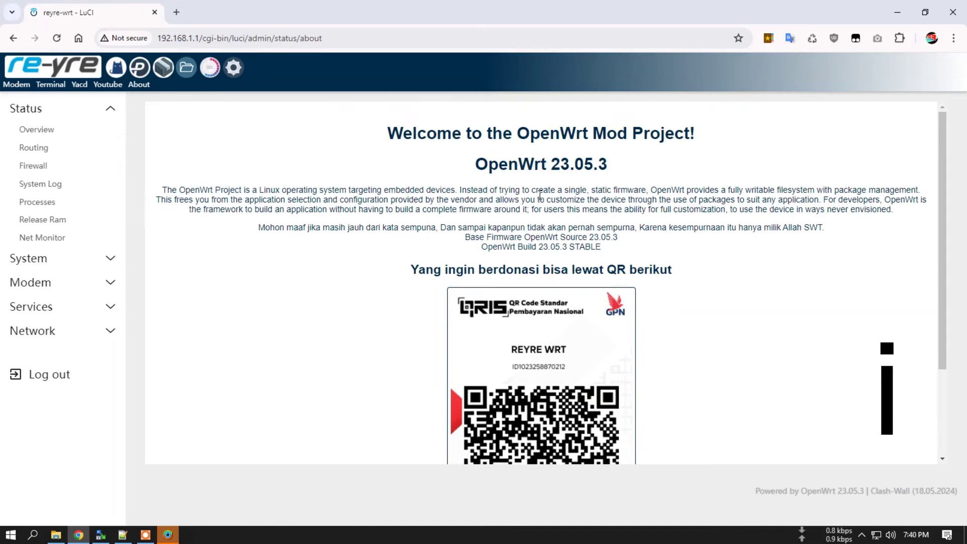
{"action": "left_click", "coordinate": [37, 129]}
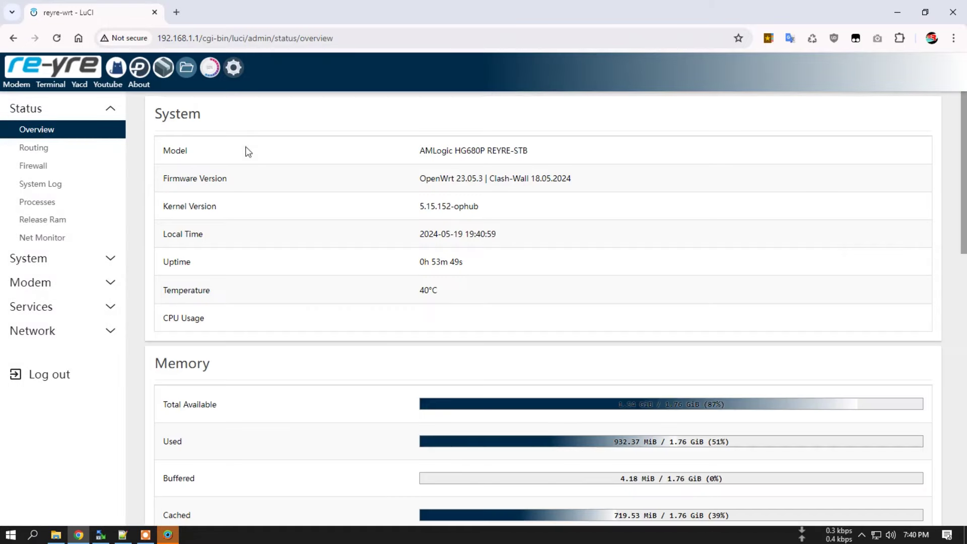